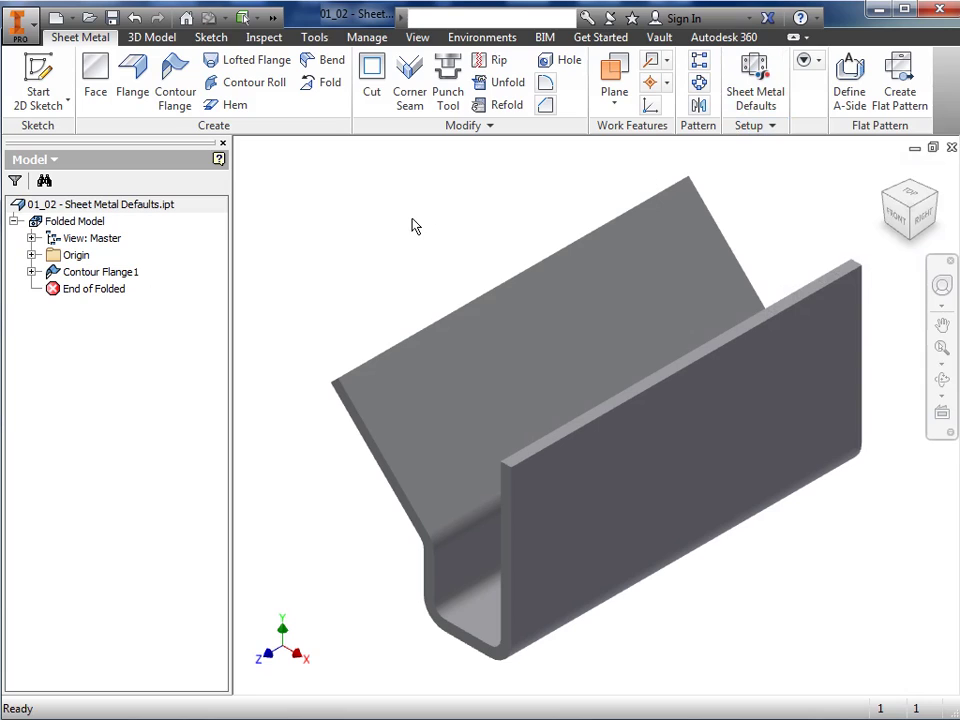
Open Sheet Metal Defaults from the marking menu and keep Default as the sheet metal rule.
right_click(415, 226)
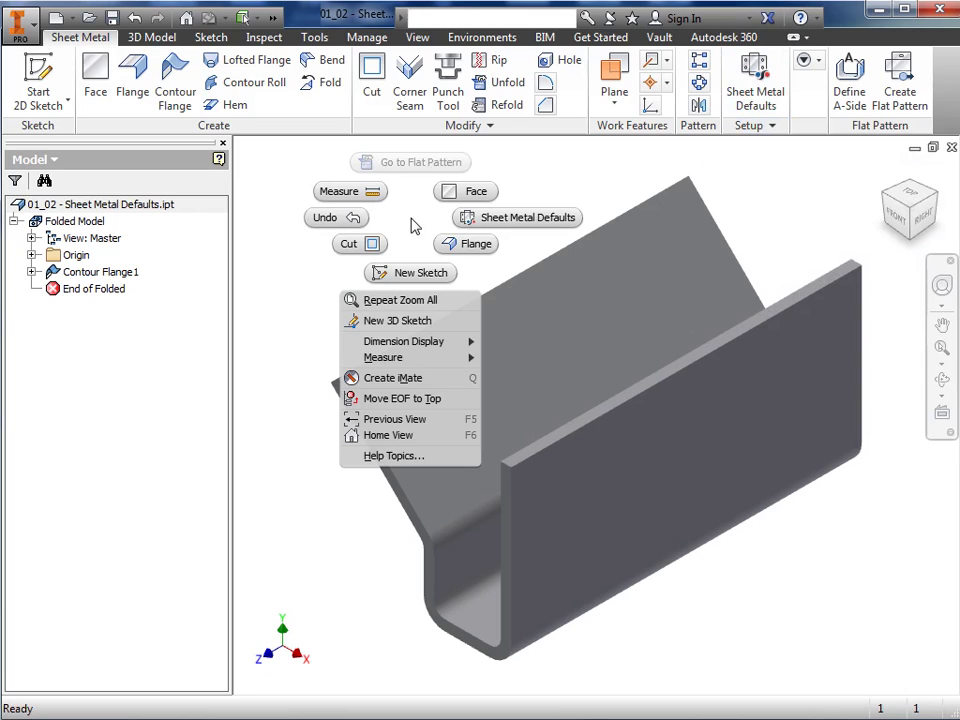
click(465, 220)
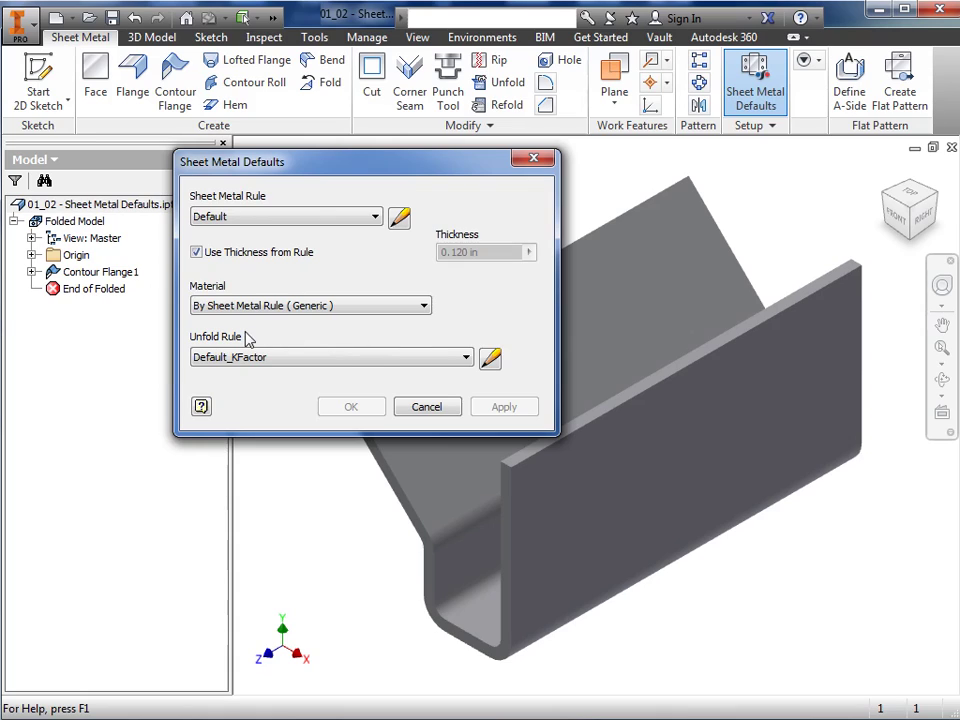
click(339, 225)
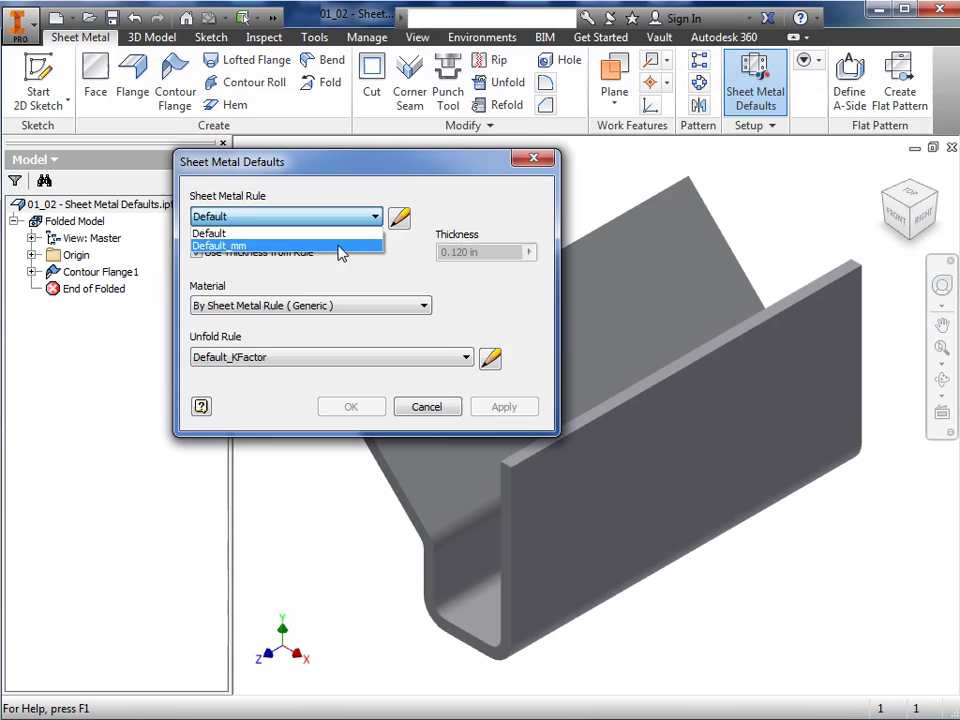
click(338, 231)
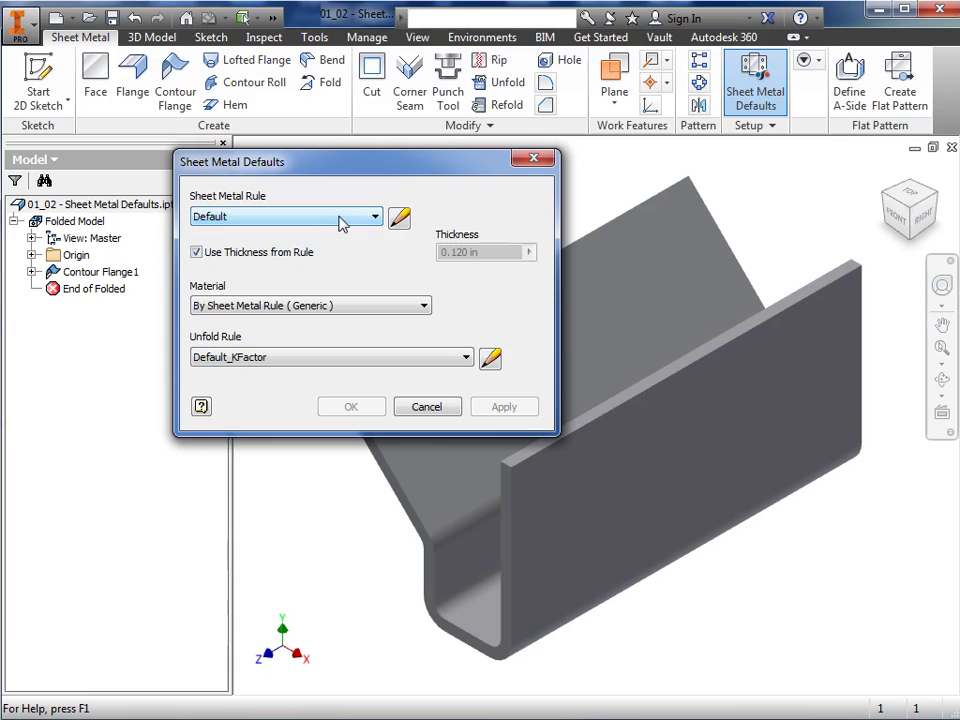
In the Style and Standard Editor, add a new rule '16 GA 316 SS' copied from Default.
click(398, 220)
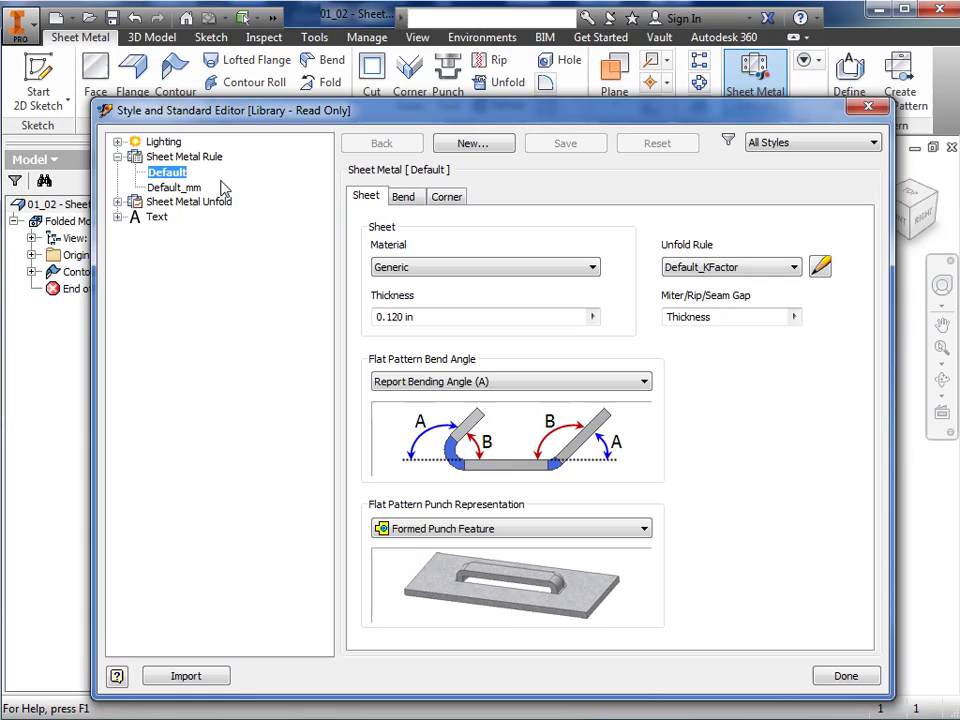
click(470, 144)
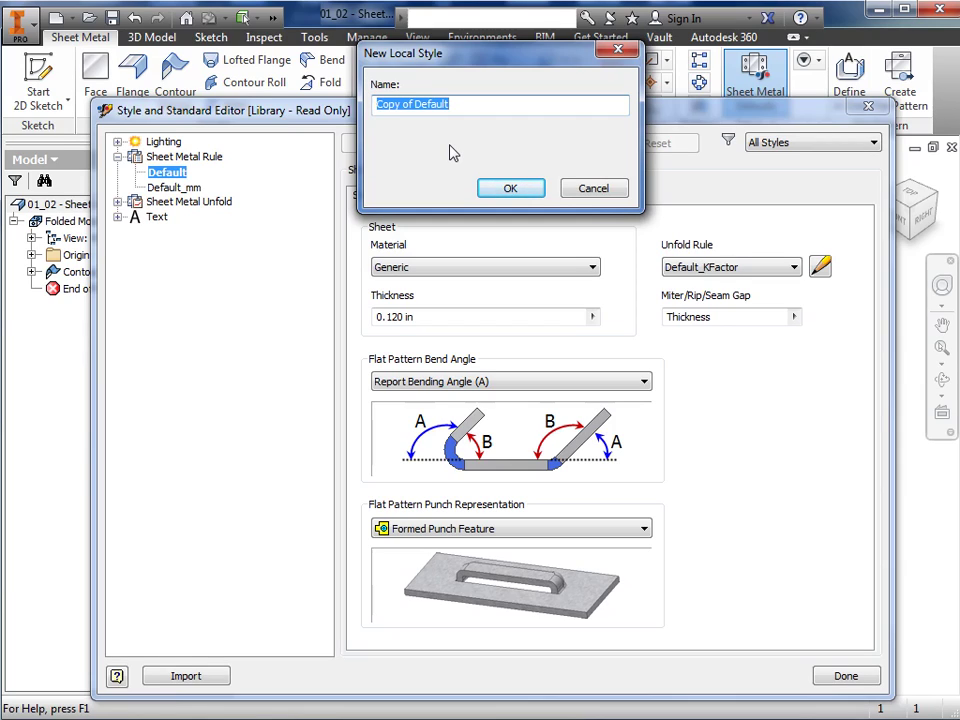
text(16 )
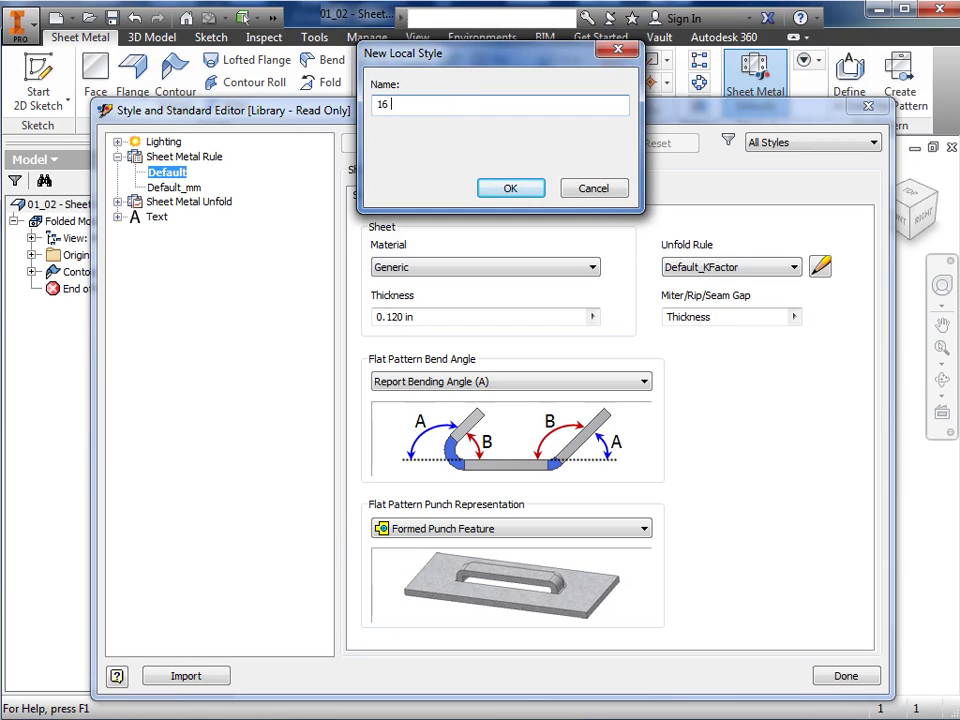
text(GA 316 SS)
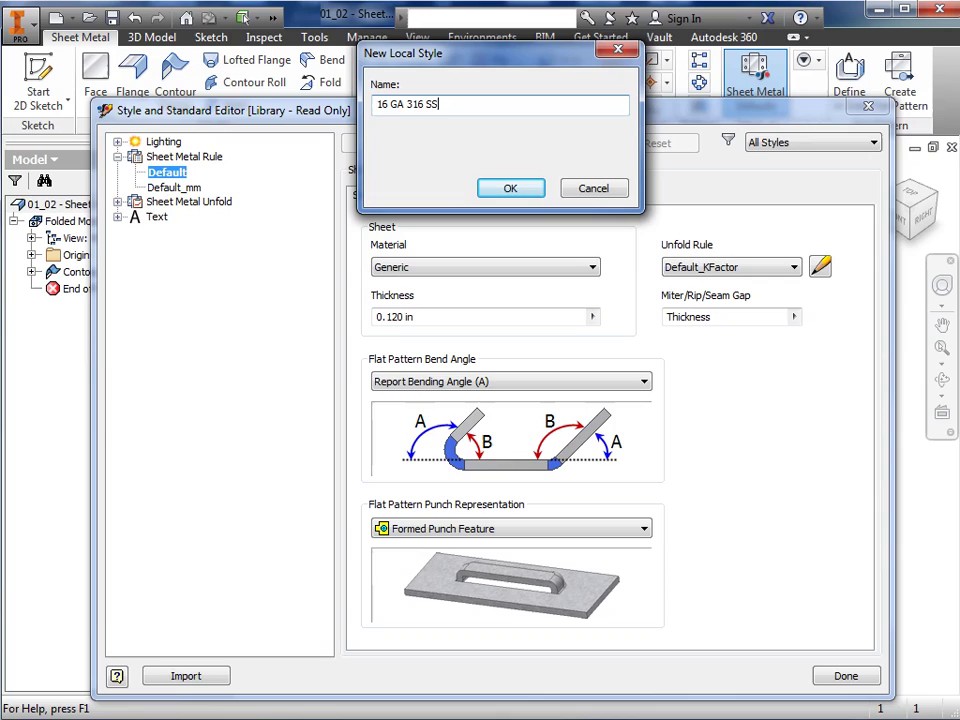
click(504, 189)
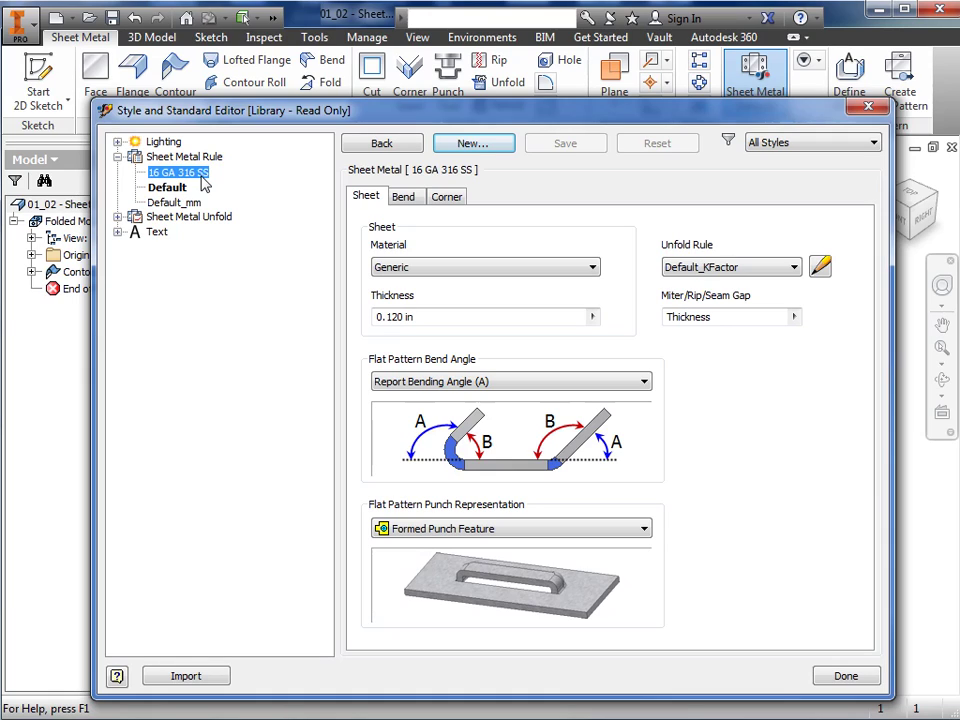
Activate 16 GA 316 SS and set material Stainless Steel, Austenitic and thickness 0.0598 in.
double_click(201, 175)
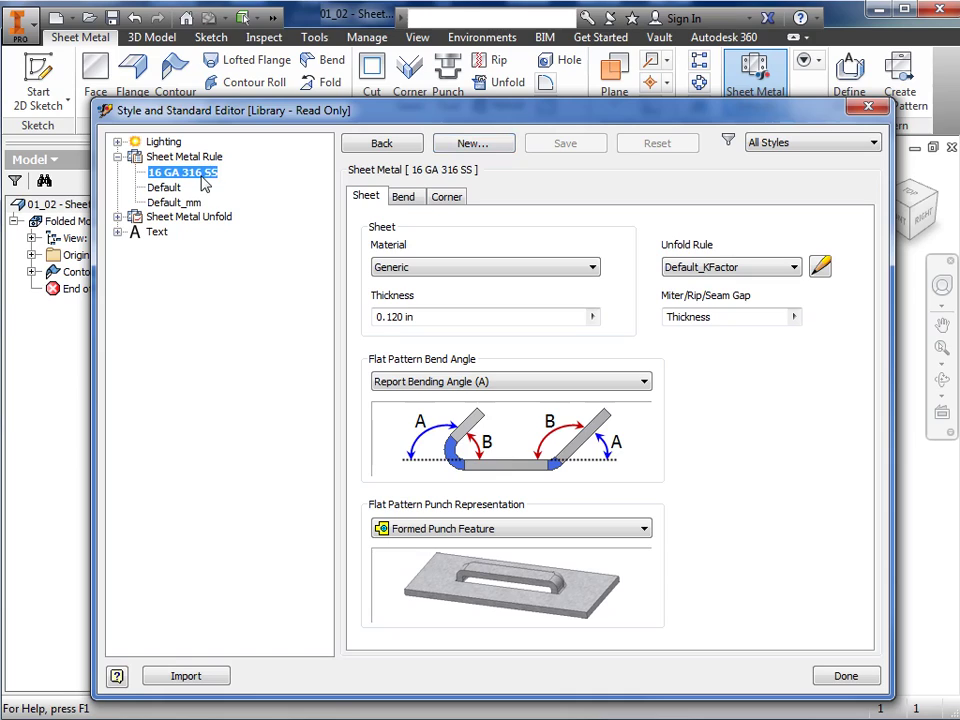
click(410, 268)
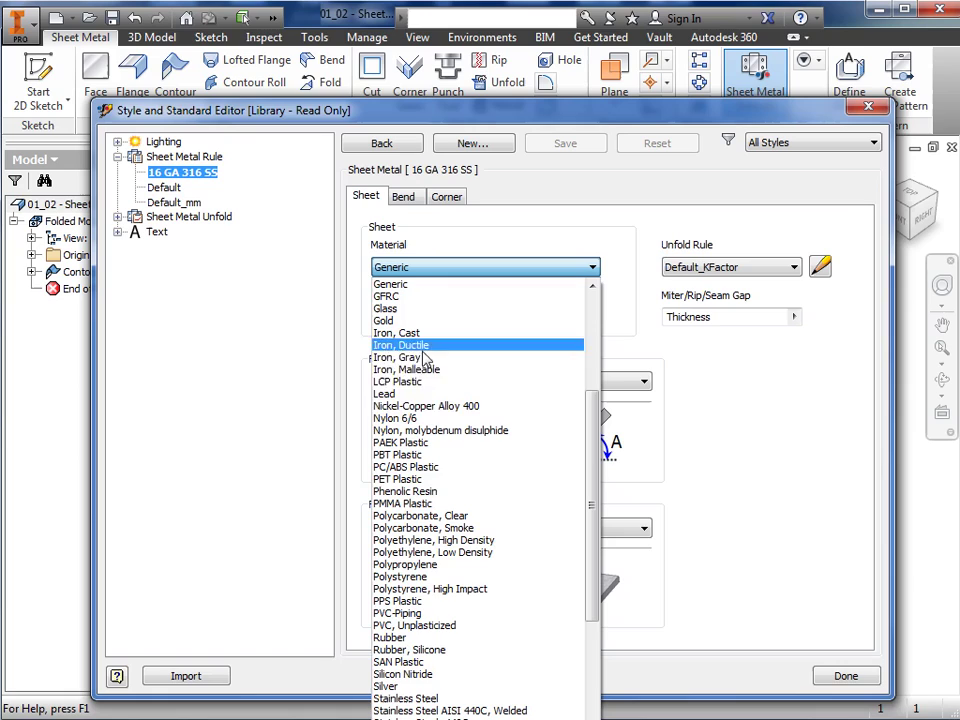
scroll(440, 365, down, 1)
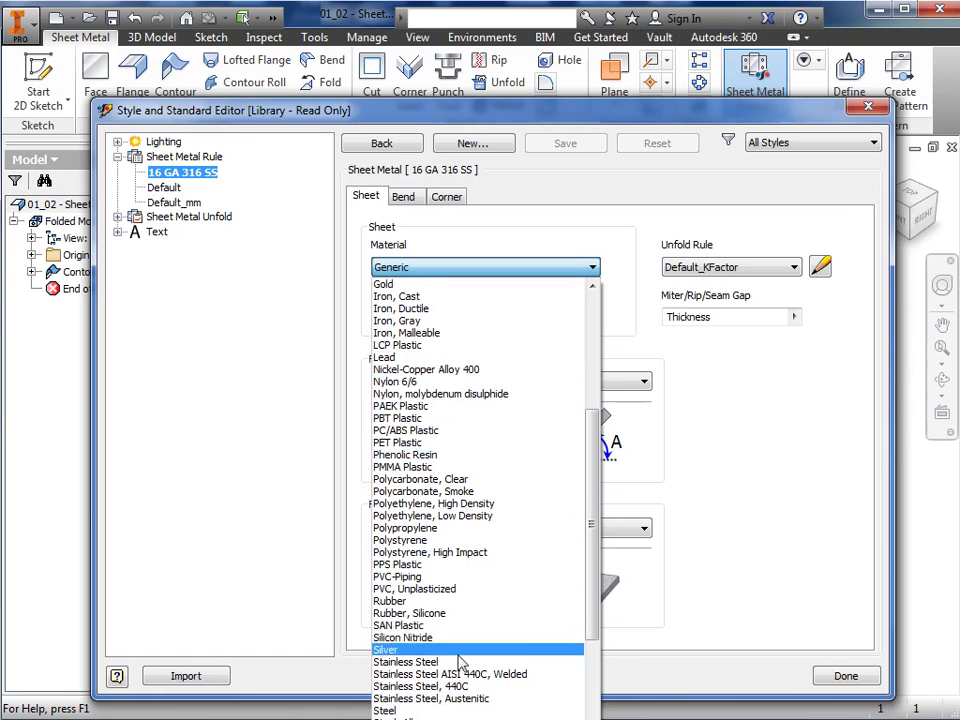
click(458, 698)
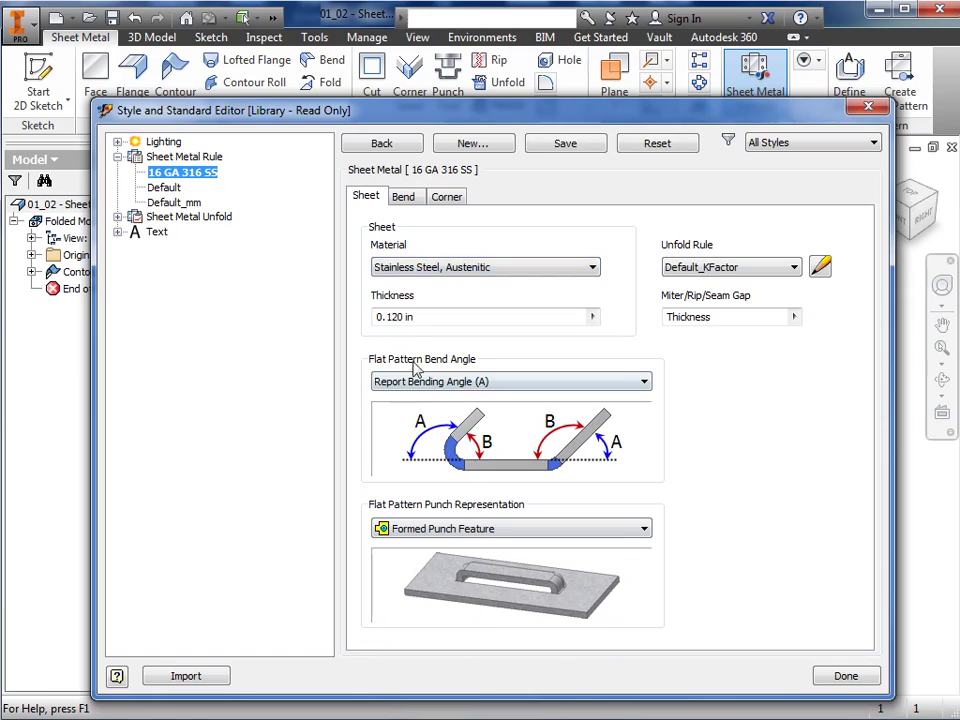
drag(403, 317, 389, 325)
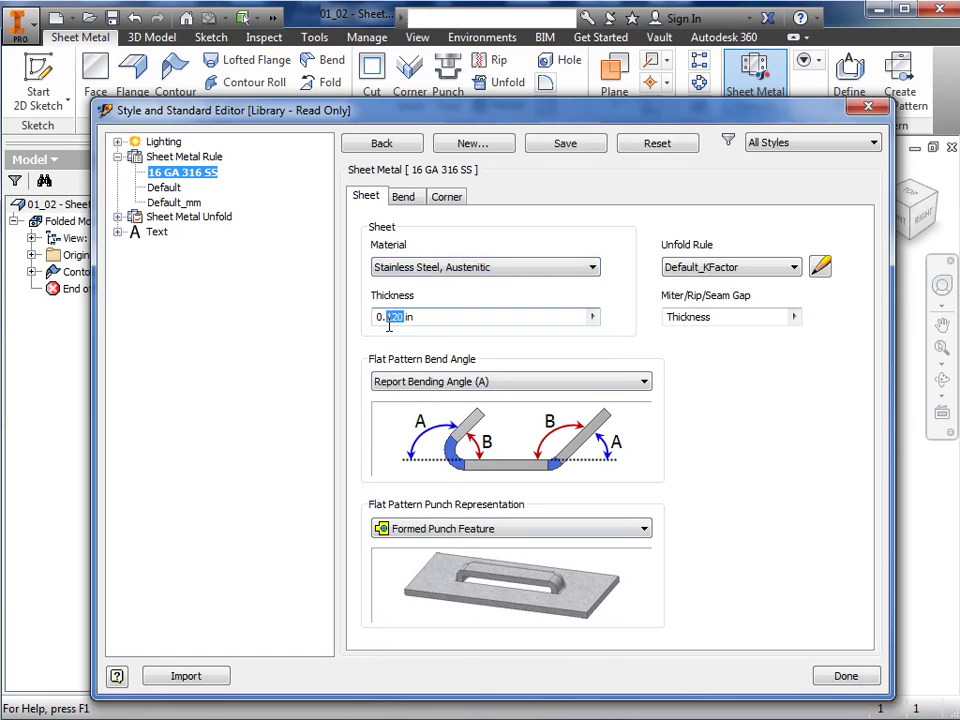
text(0598)
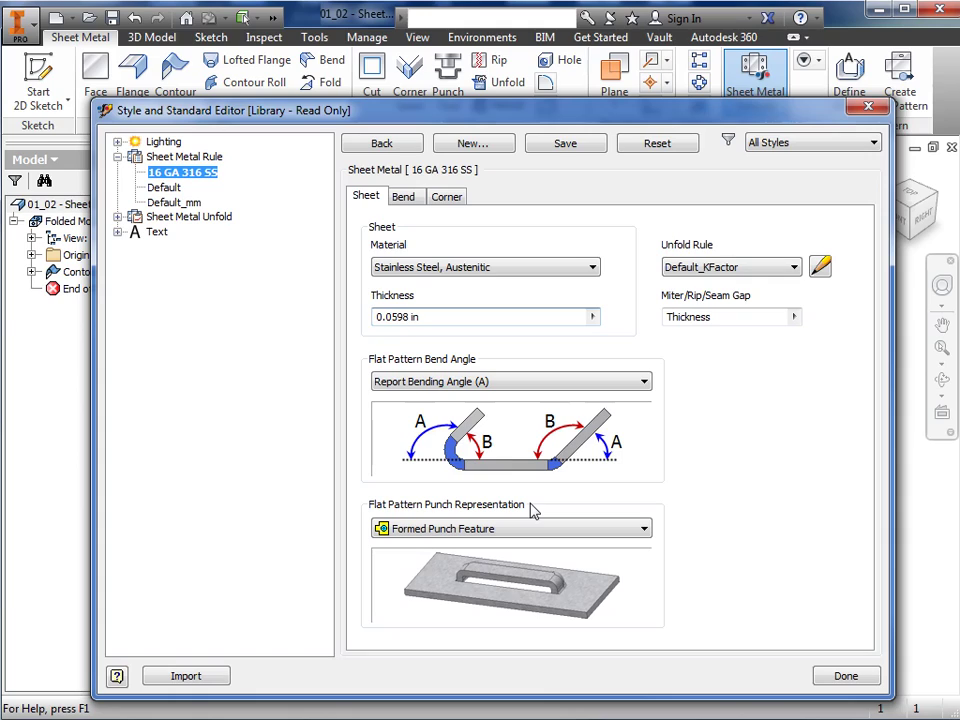
On the Bend tab, use Round relief with width 1.5*Thickness and depth Thickness.
click(405, 198)
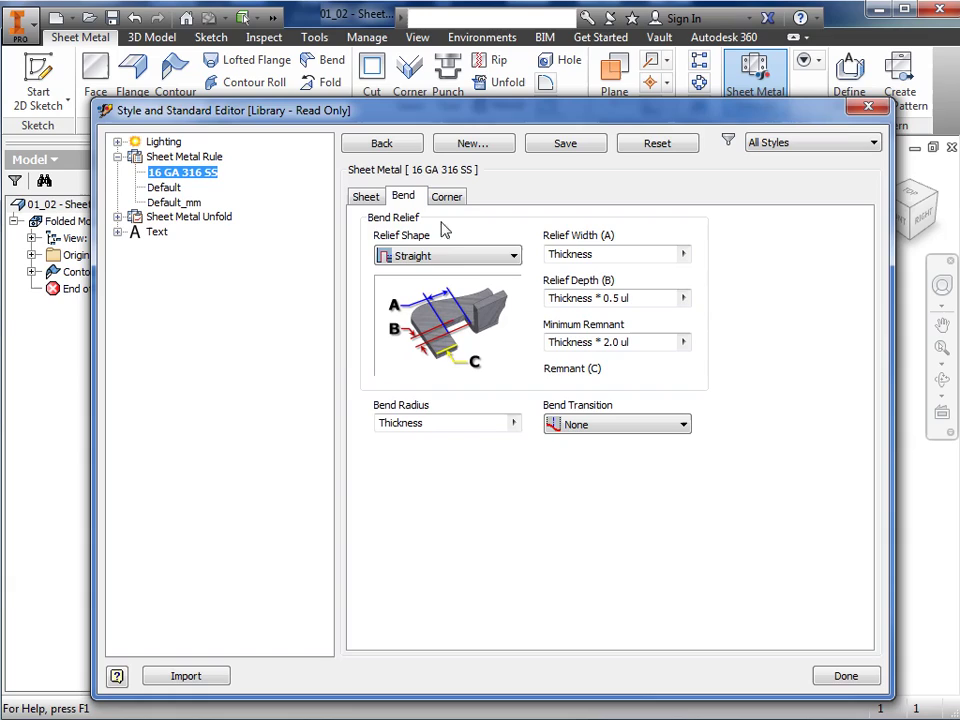
click(457, 257)
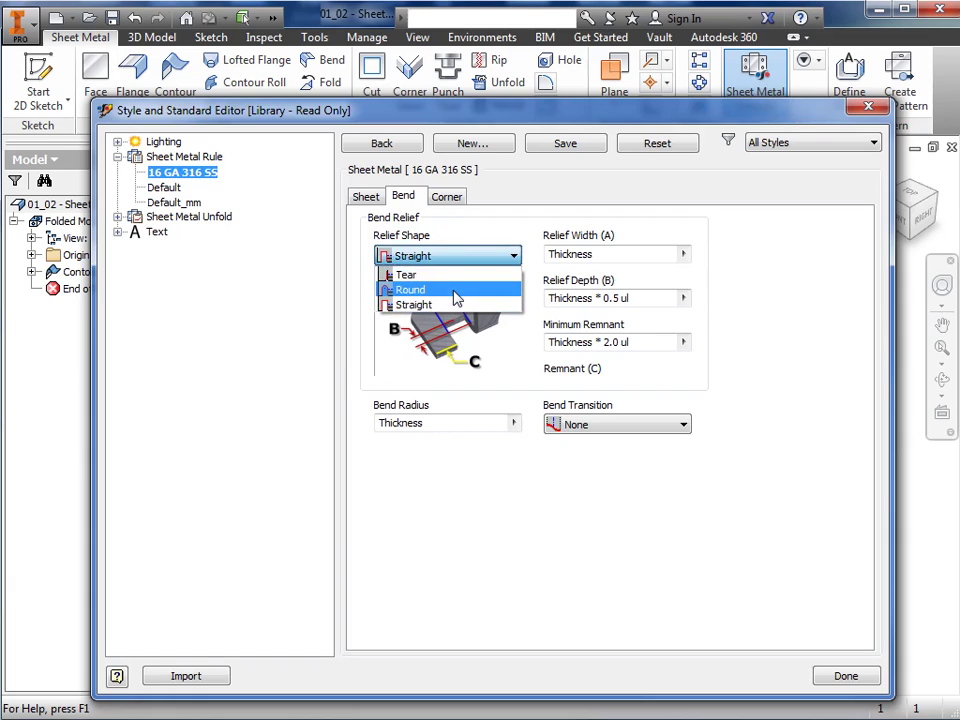
click(456, 290)
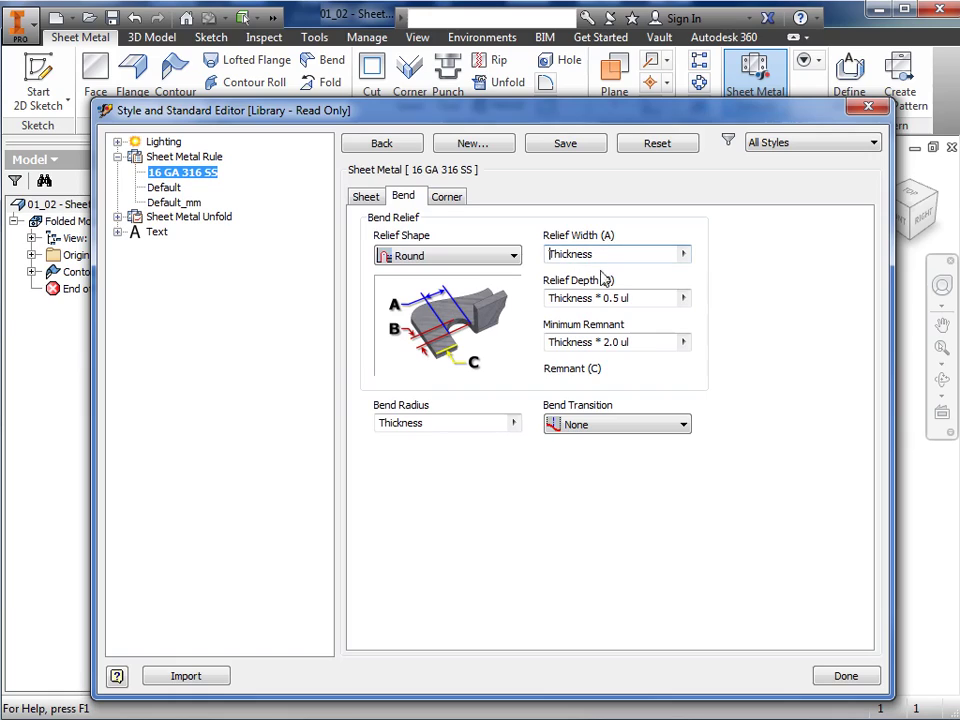
click(550, 254)
text(1.5*)
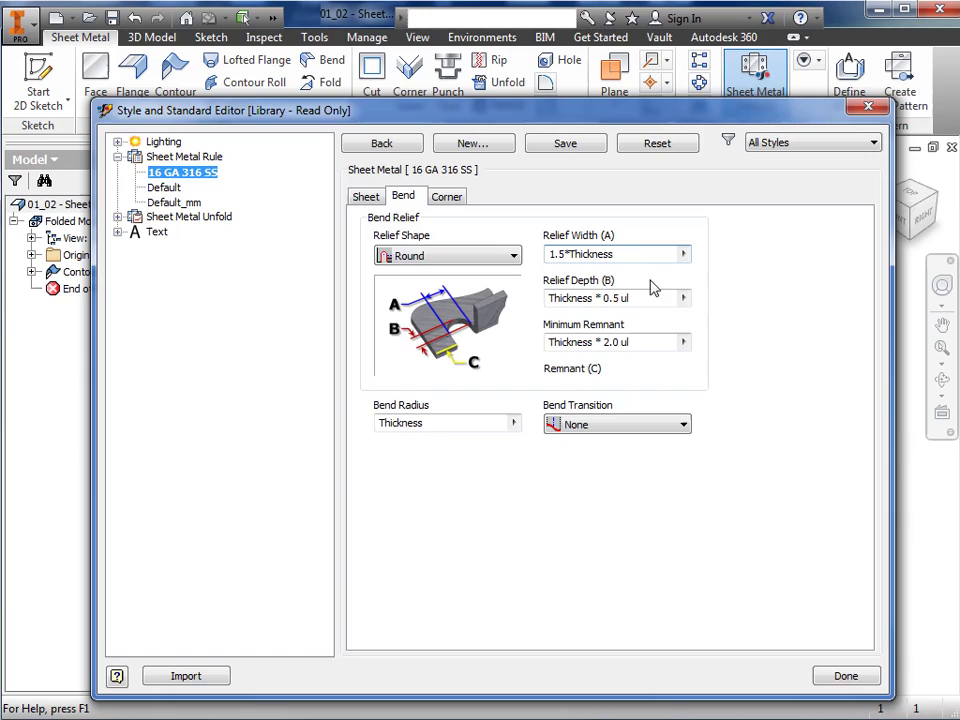
mouse_move(653, 298)
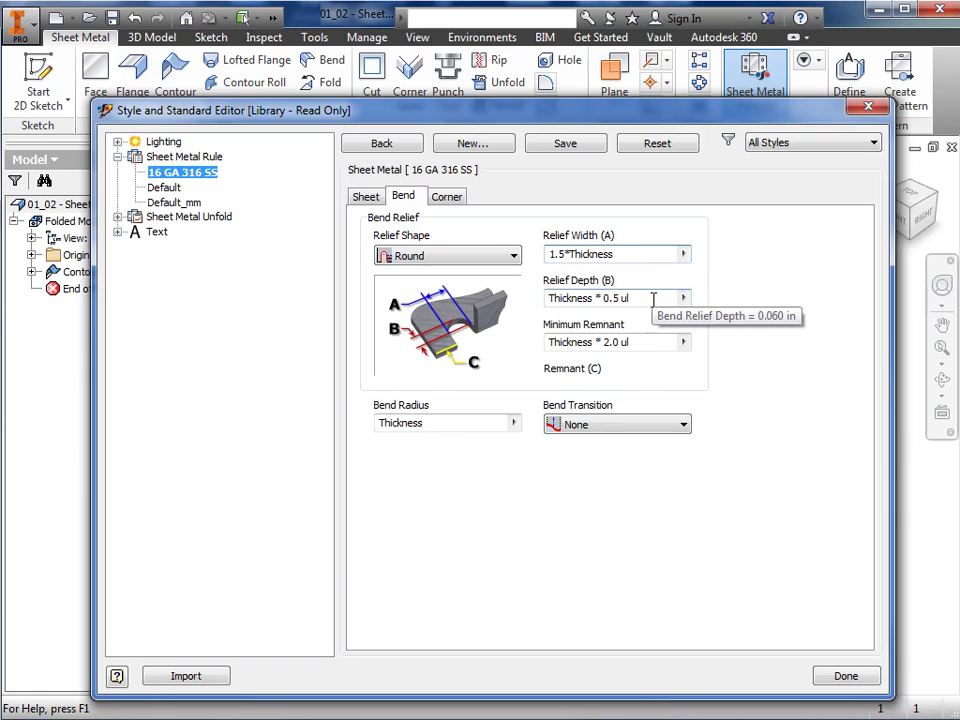
mouse_move(648, 342)
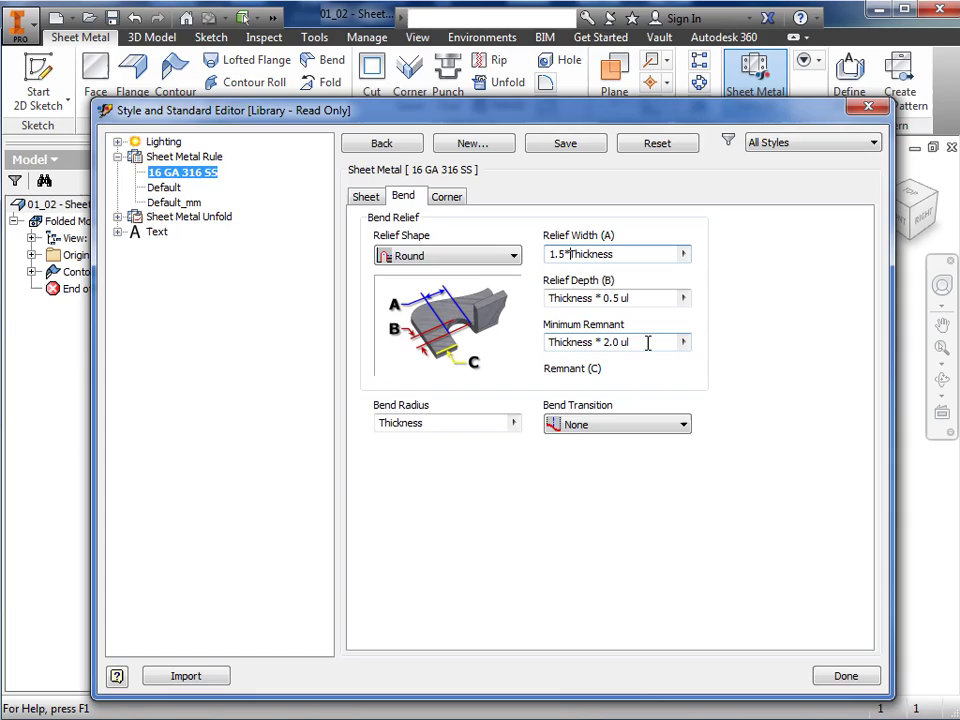
drag(638, 298, 598, 304)
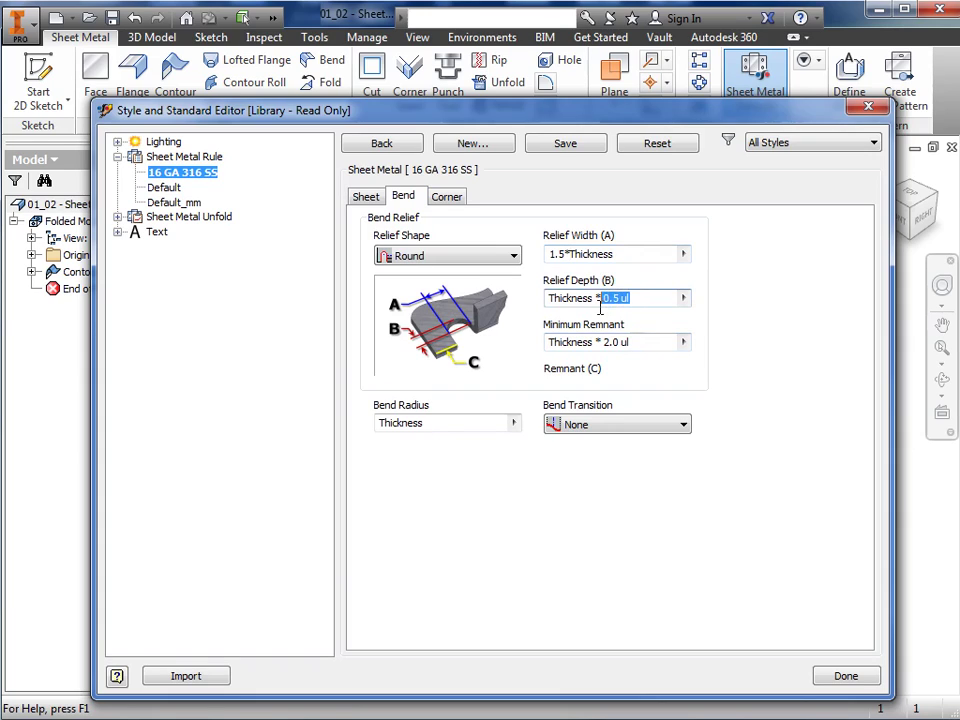
key(BackSpace)
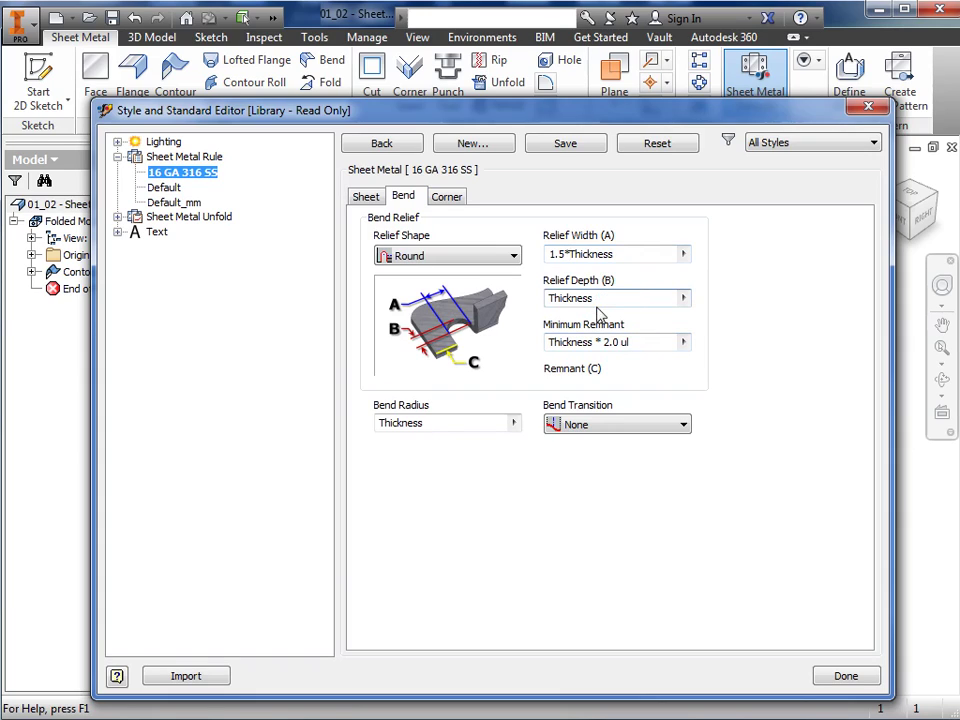
Set the bend radius to Thickness*1.25 and the bend transition to Trim to Bend.
click(444, 422)
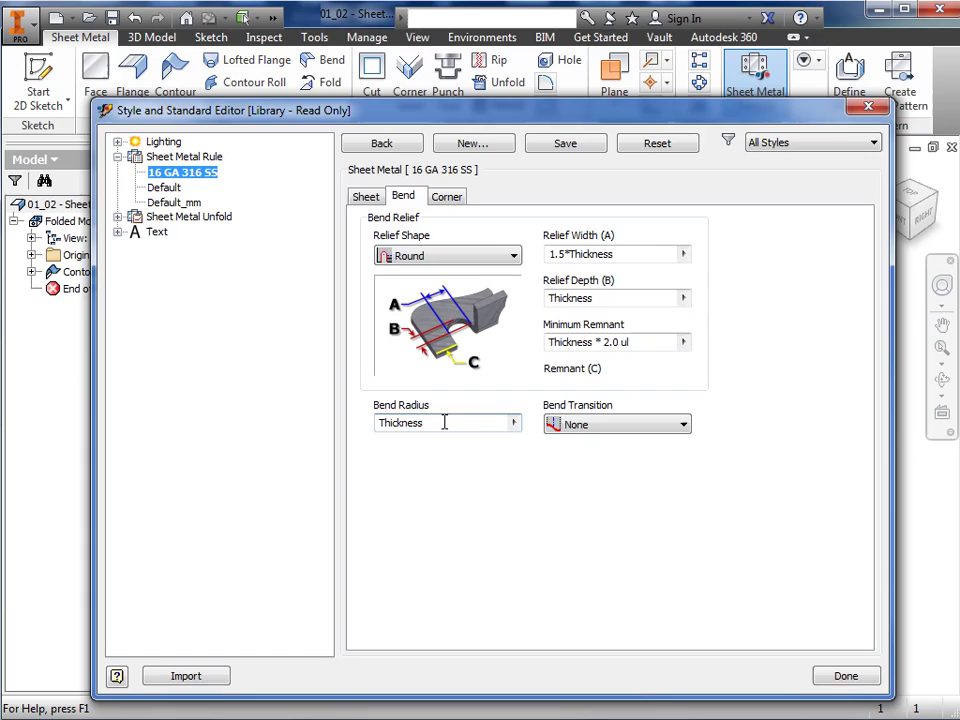
text(*1.25)
click(627, 429)
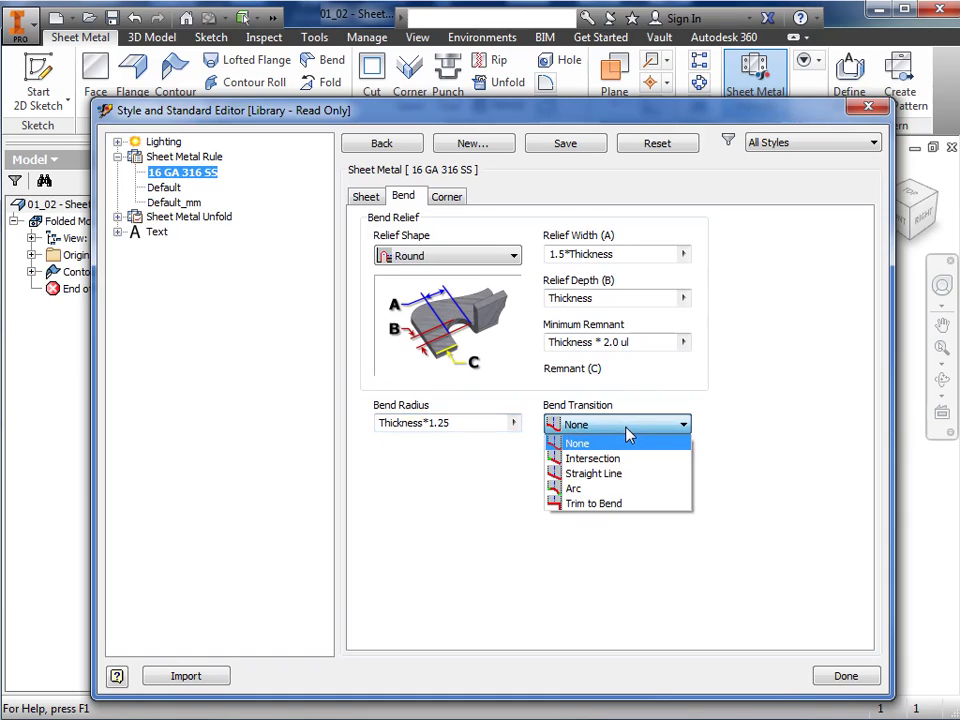
click(629, 504)
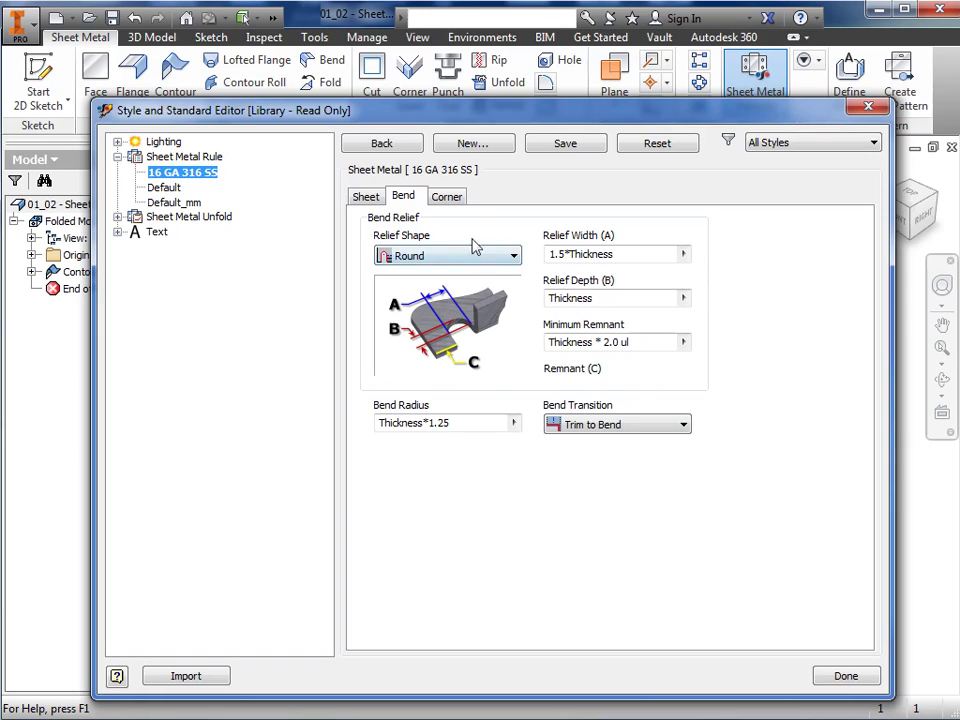
click(463, 207)
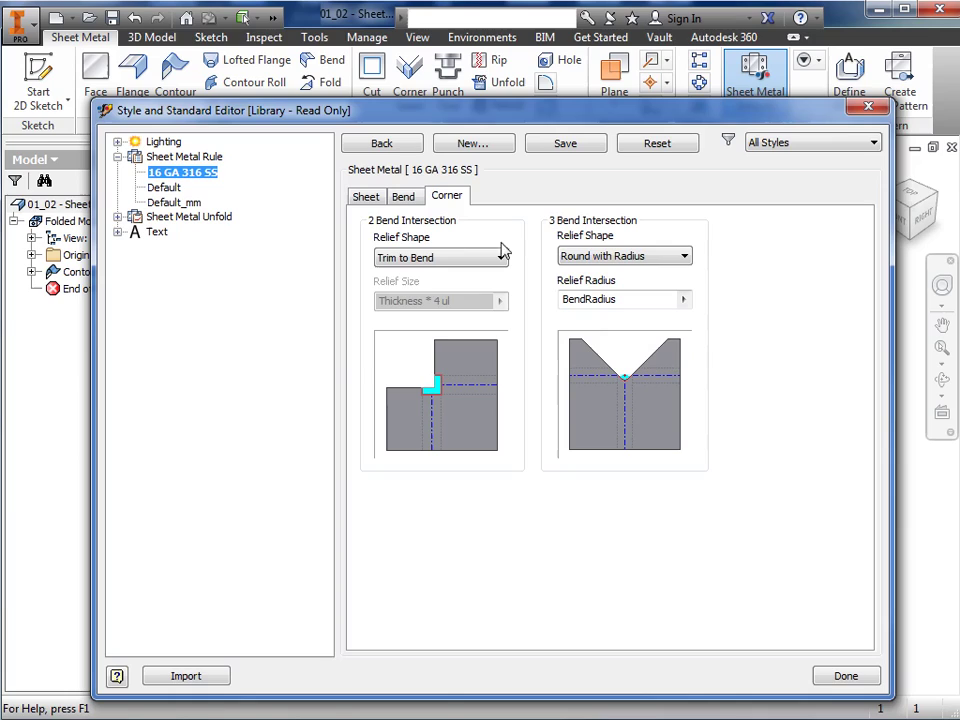
Set the two-bend corner relief shape to Round.
click(463, 262)
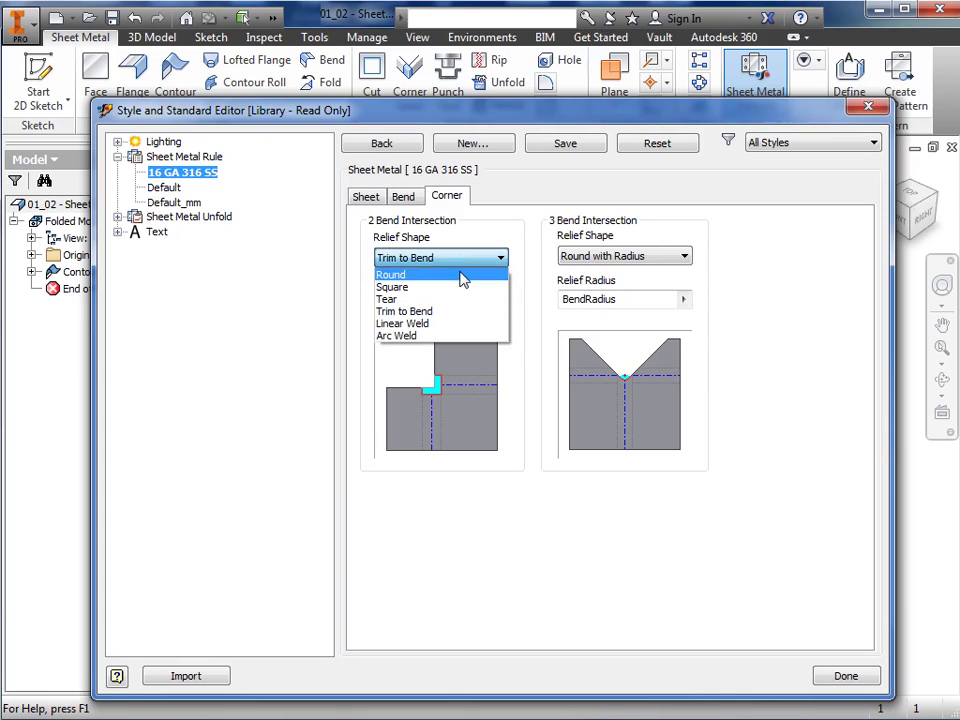
click(462, 276)
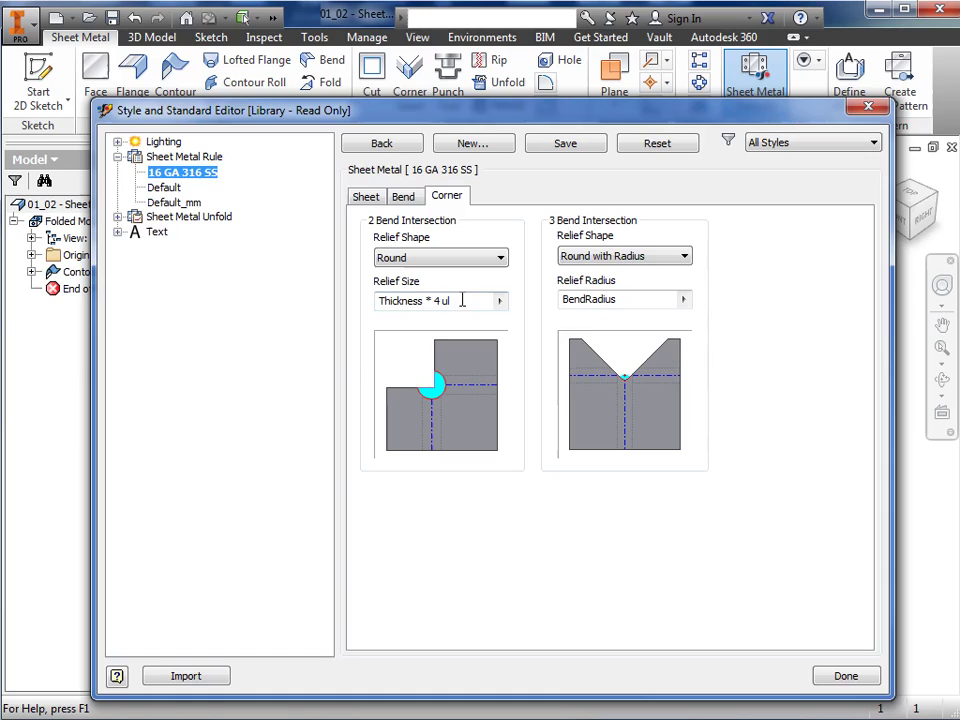
mouse_move(461, 300)
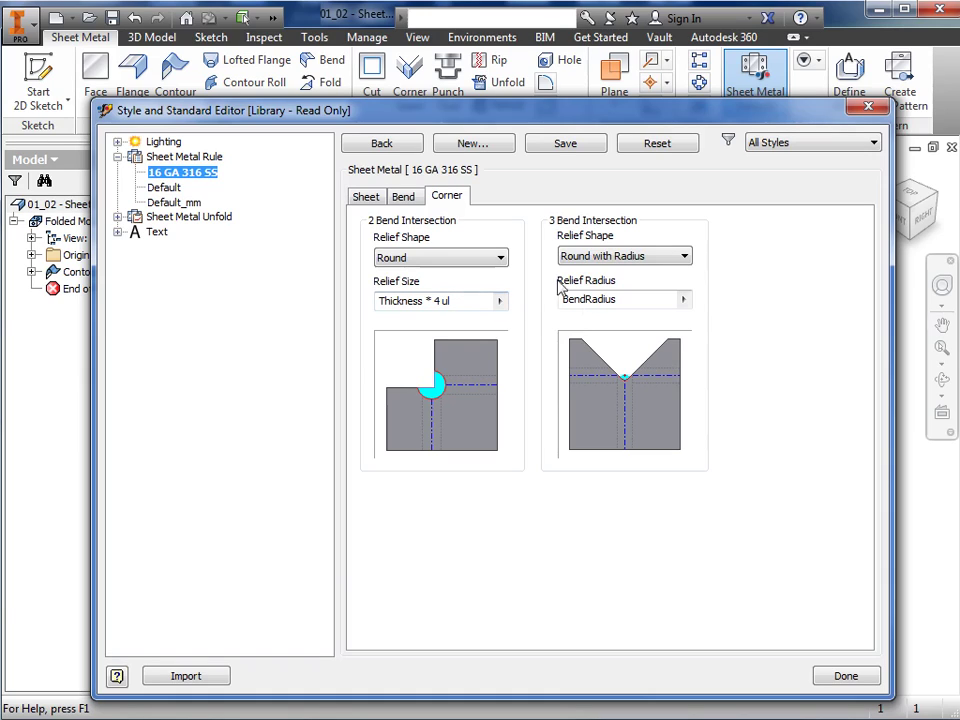
Make the three-bend relief Round with Radius at BendRadius*2 and save the rule.
click(650, 258)
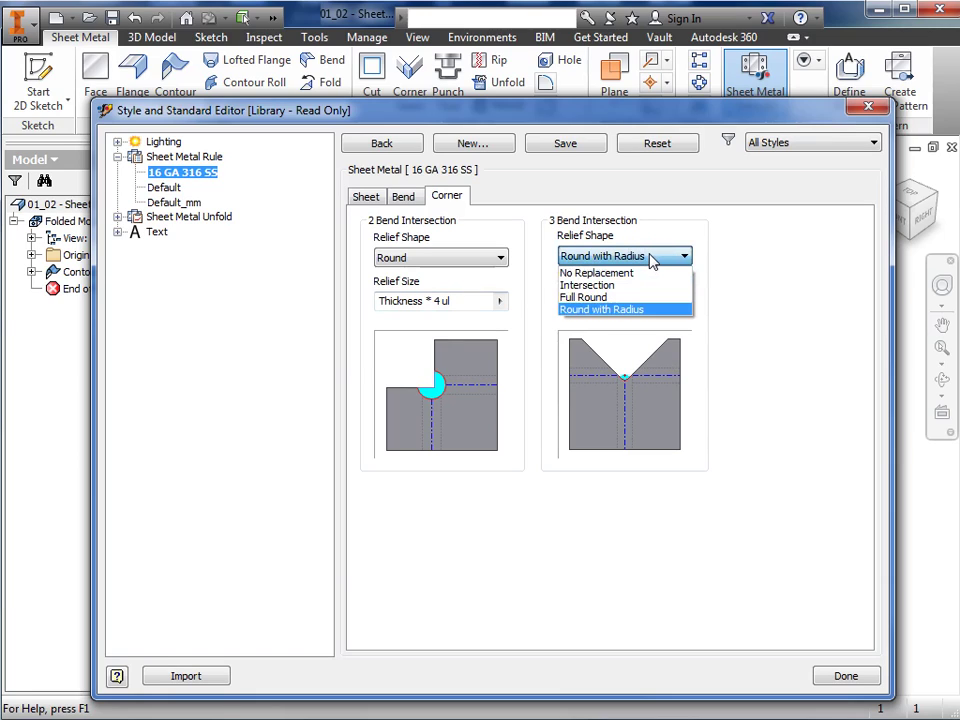
click(654, 309)
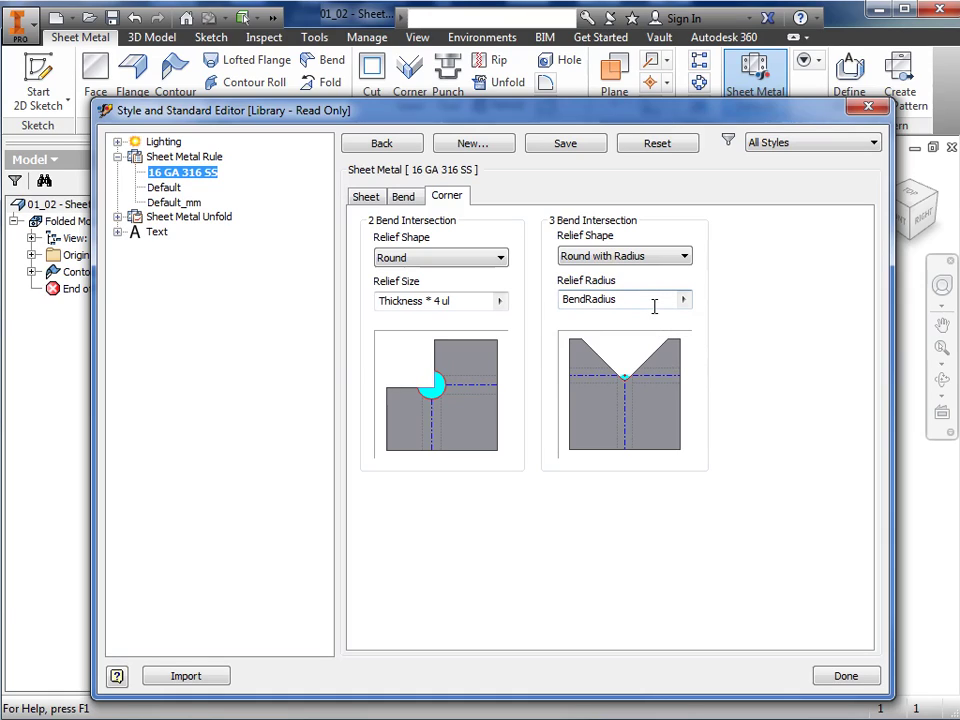
click(654, 307)
text(*2)
click(569, 144)
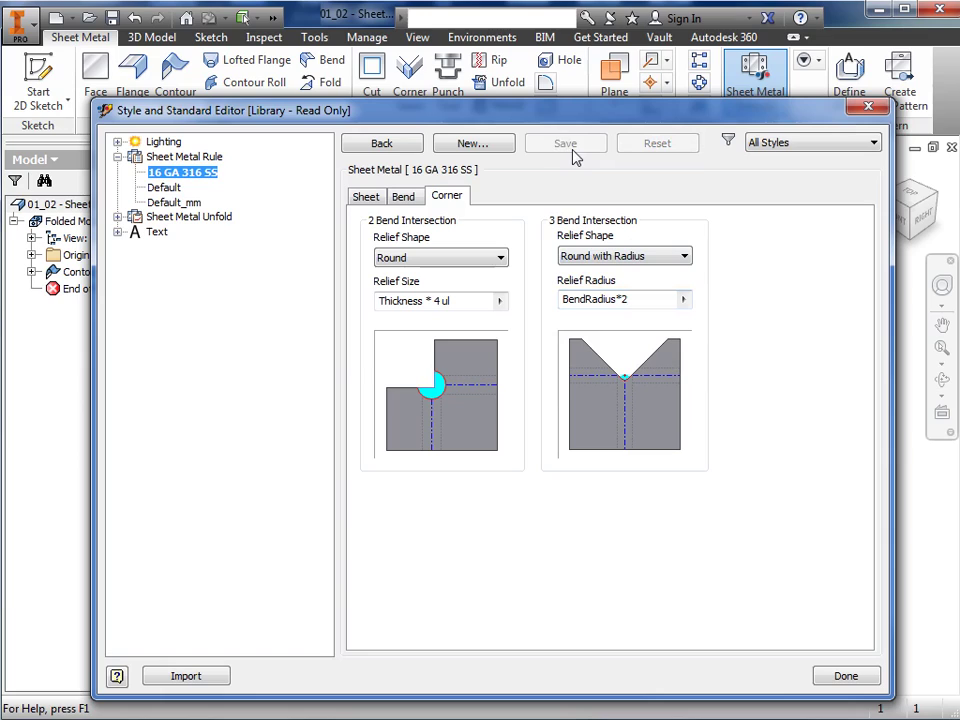
Open the Default_KFactor unfold rule for editing from the Sheet tab.
click(368, 198)
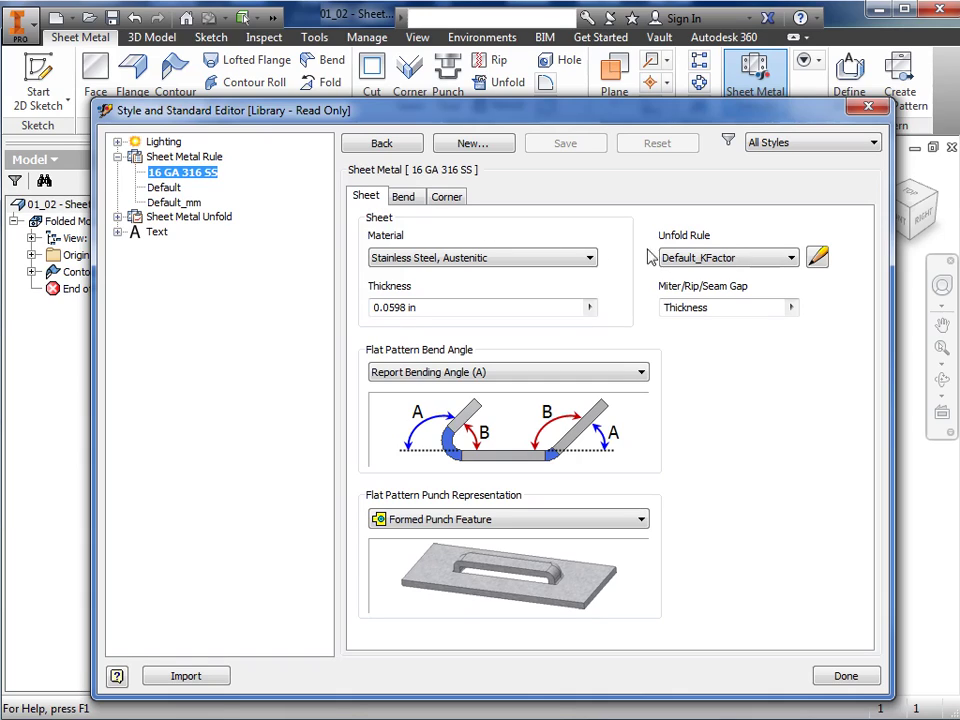
click(815, 259)
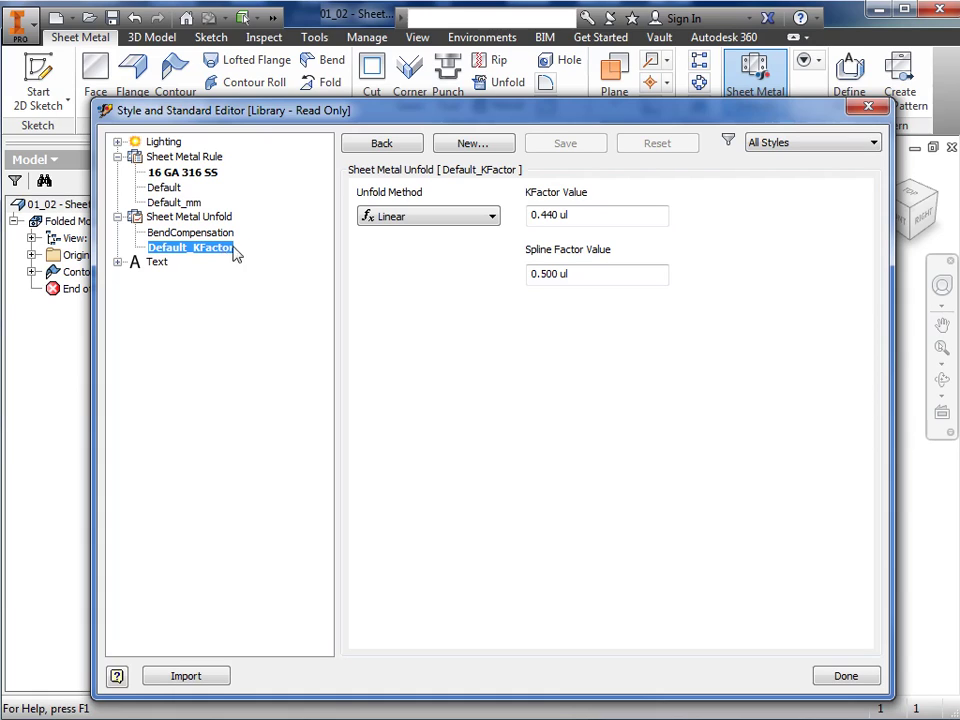
Create a new unfold rule 'K Factor 16 GA 316 SS' from Default_KFactor and activate it.
click(474, 144)
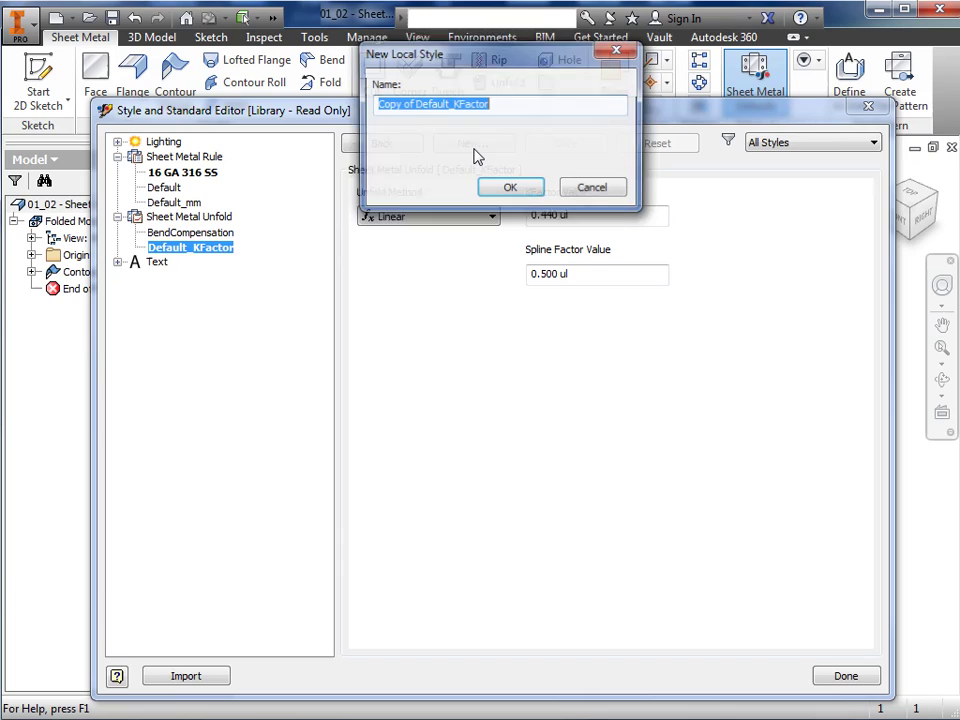
text(K)
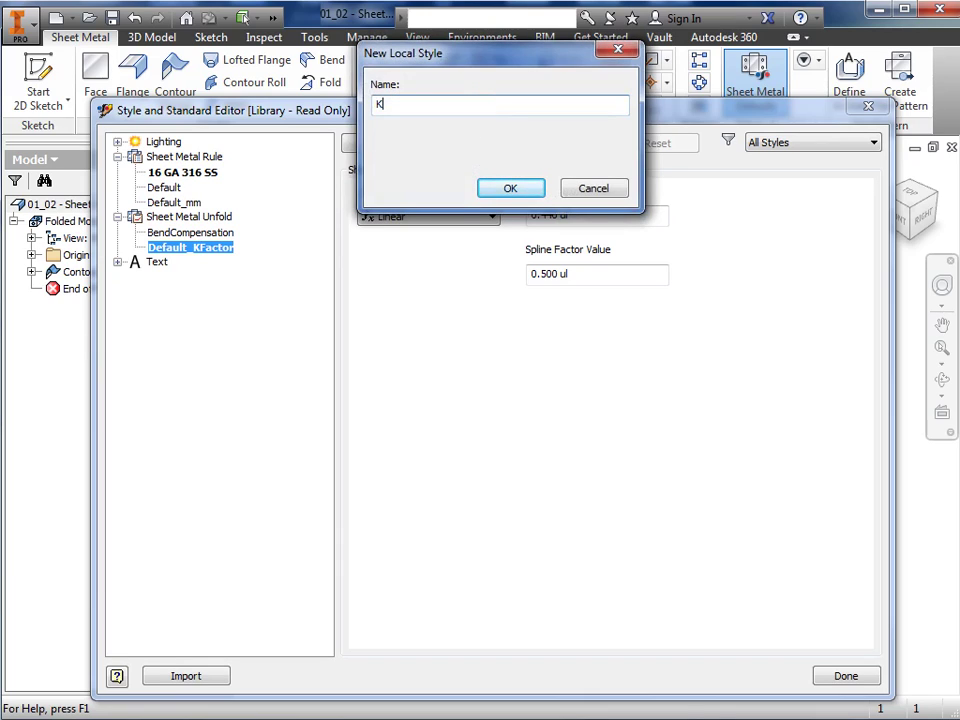
text( Factor 16 GA 316 SS)
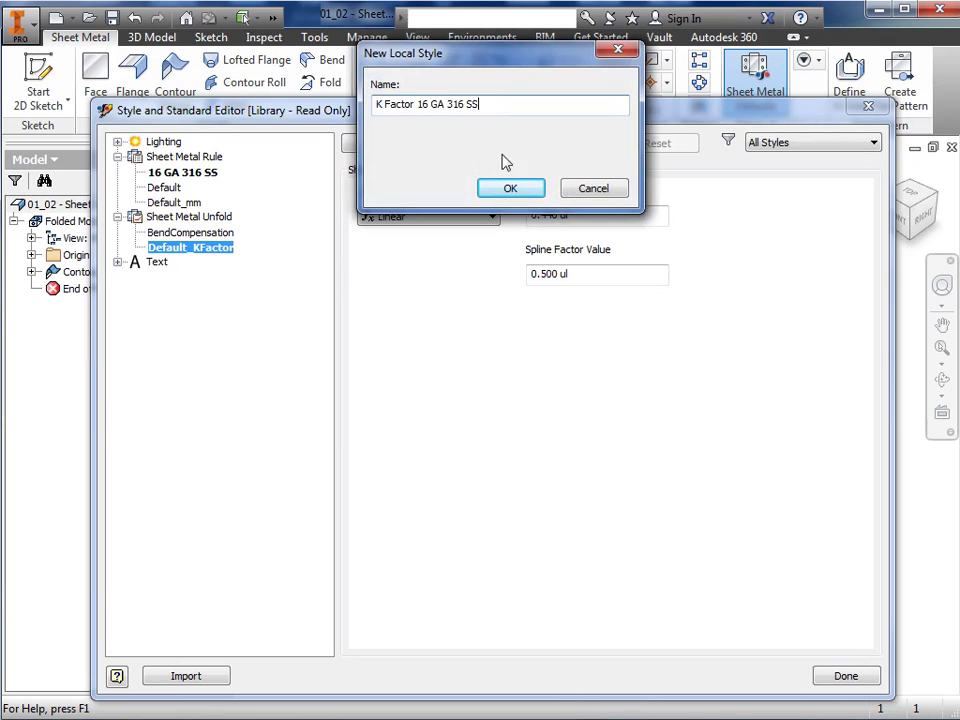
click(510, 188)
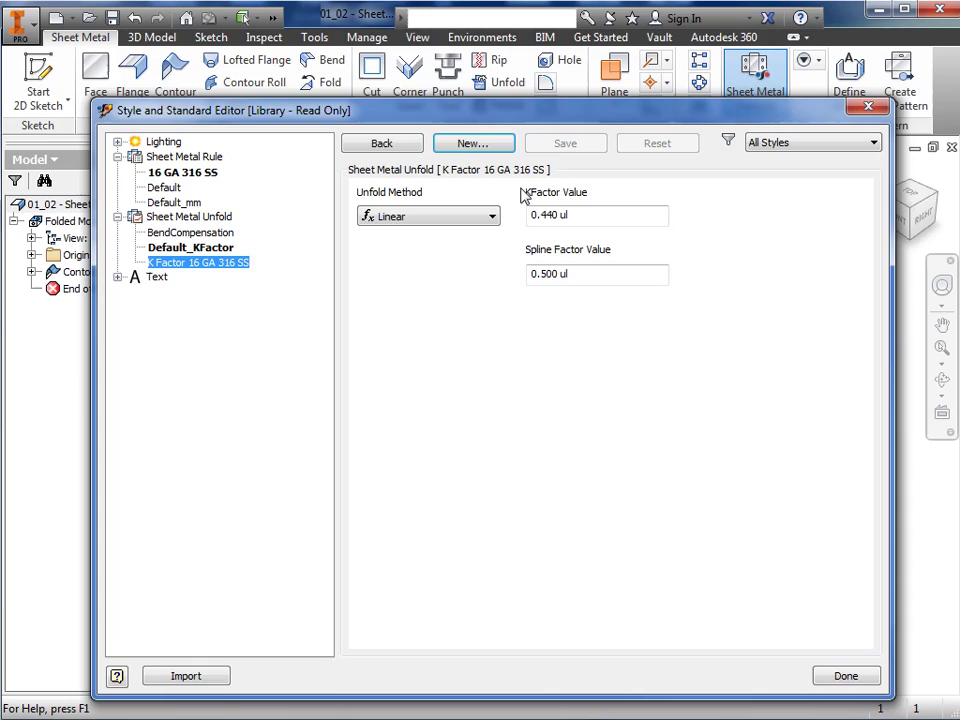
double_click(240, 263)
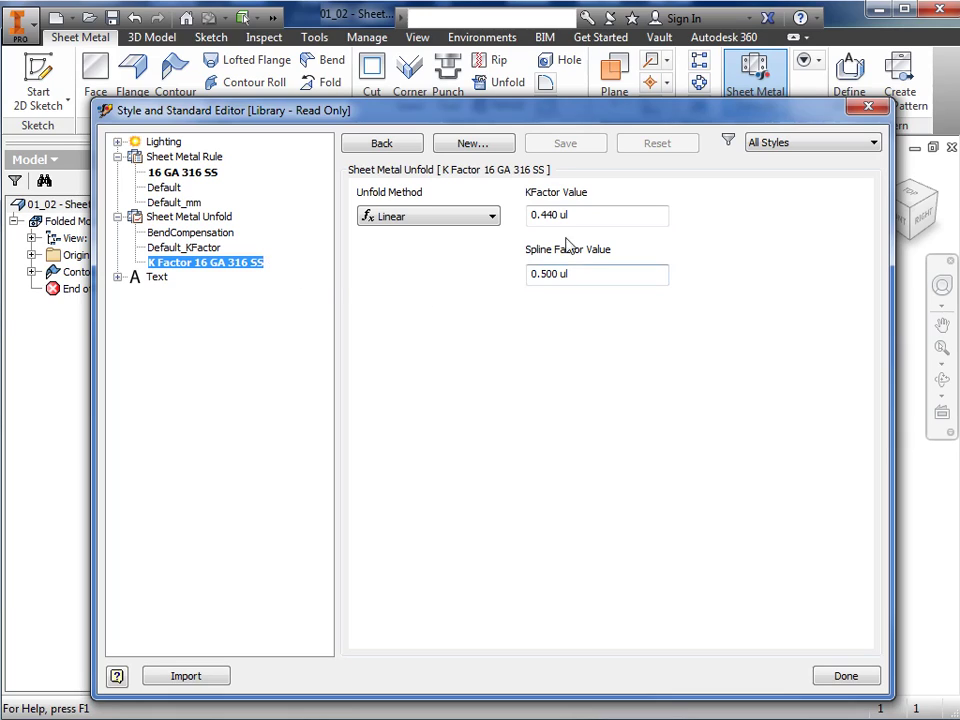
Set the KFactor and Spline Factor values to 0.39 and save the unfold rule.
drag(561, 215, 541, 218)
text(39)
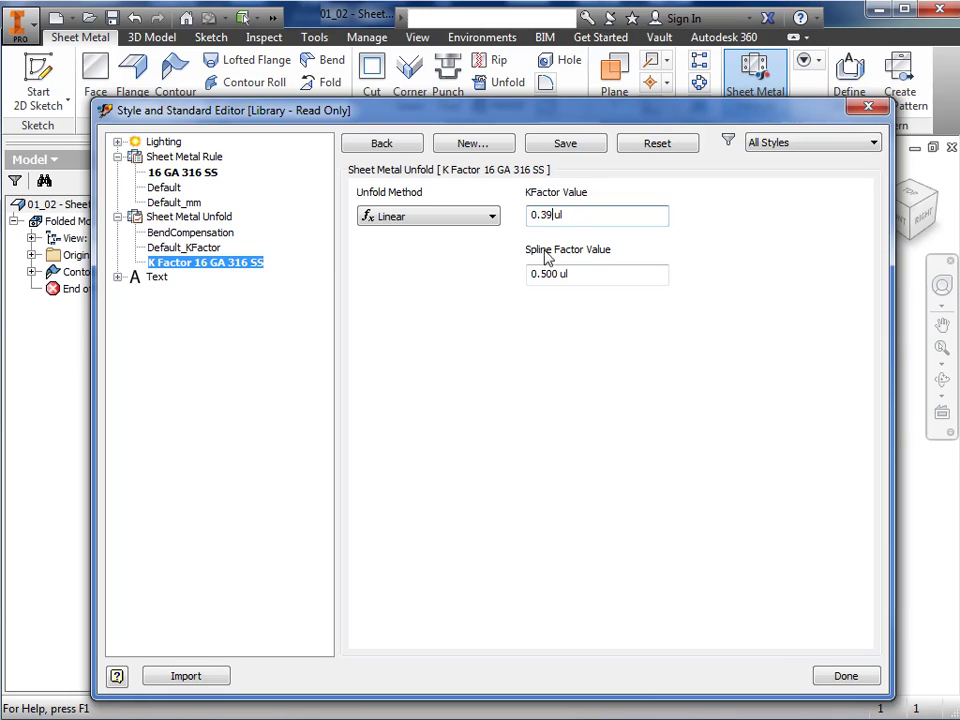
click(563, 274)
drag(563, 274, 541, 274)
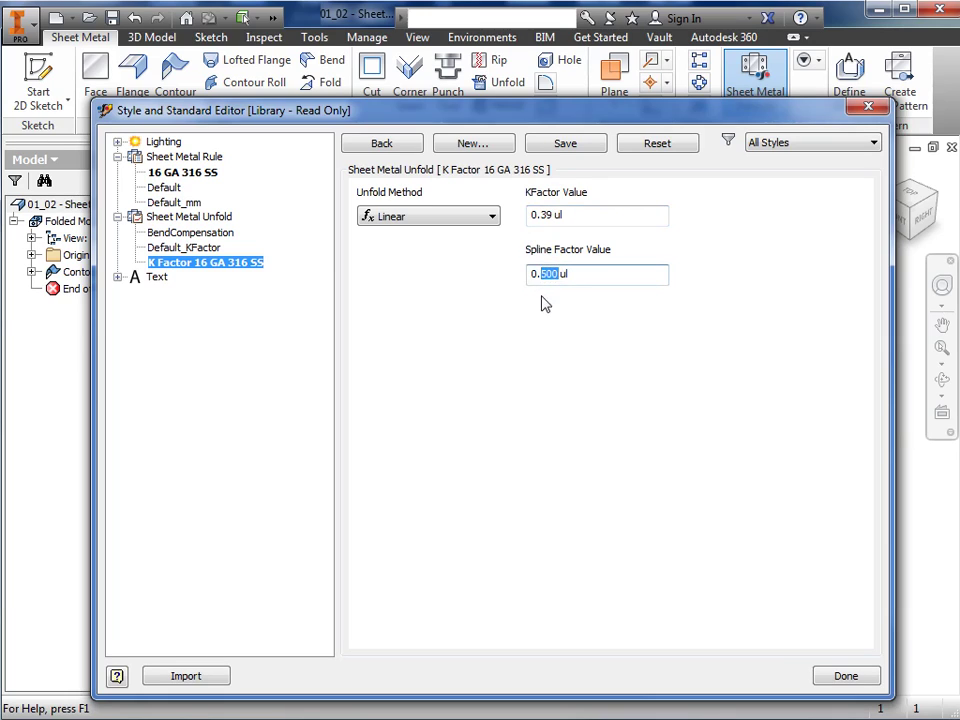
text(39)
click(565, 146)
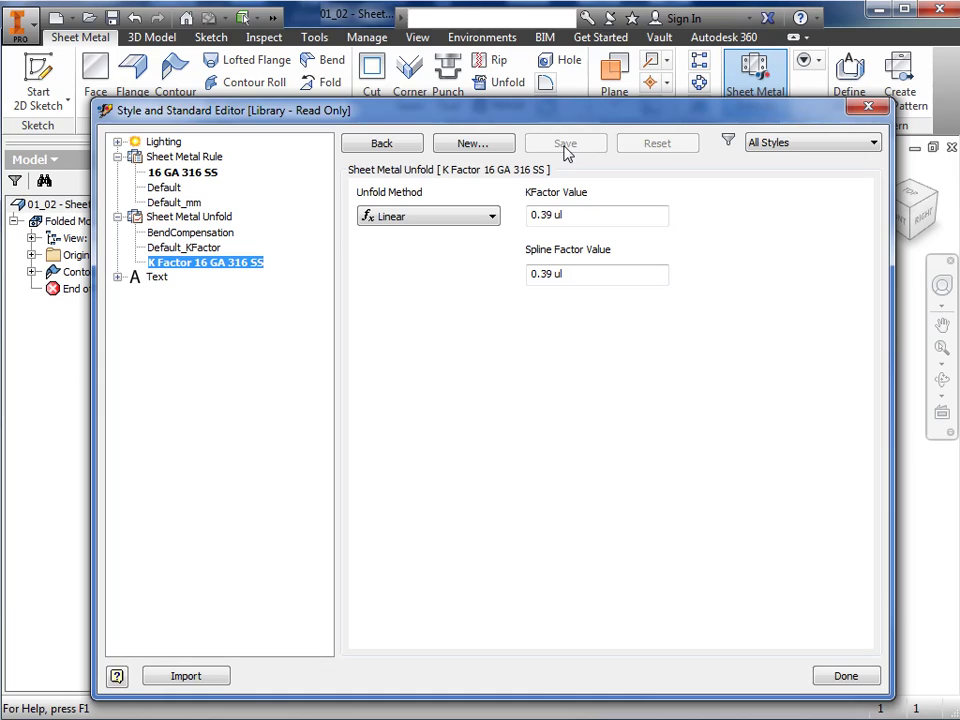
Assign K Factor 16 GA 316 SS as the 16 GA 316 SS rule's unfold rule, save, and close the editor.
click(213, 172)
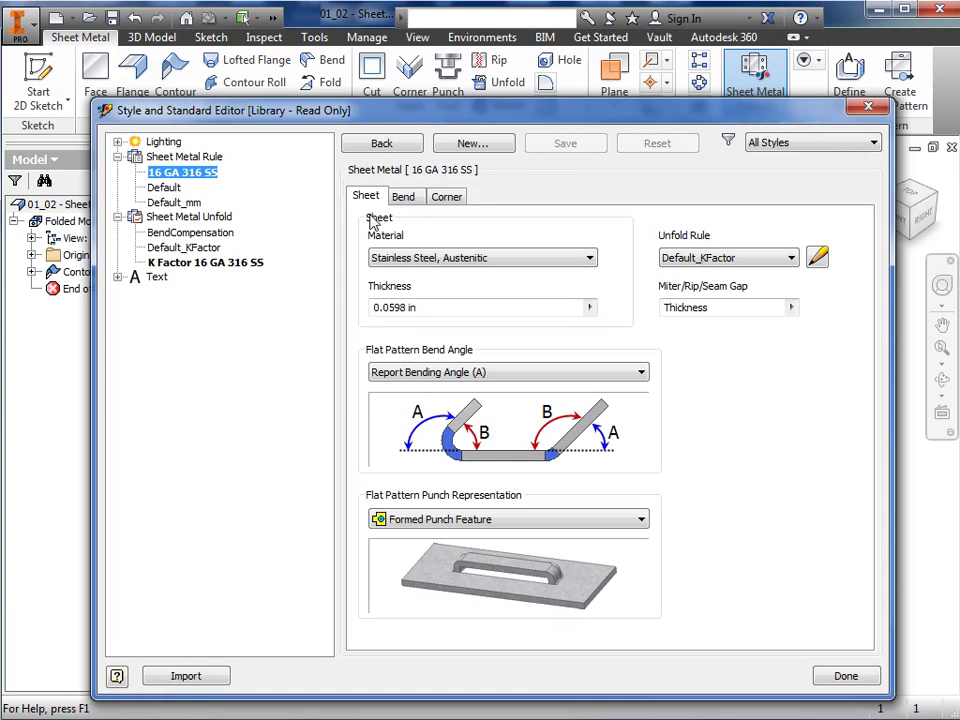
click(680, 258)
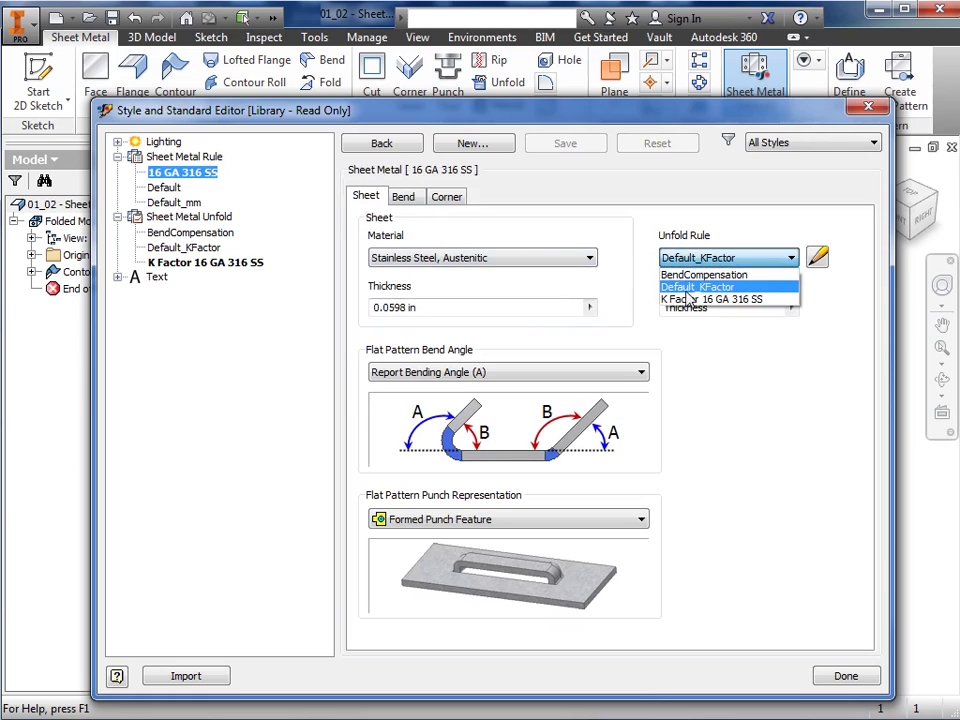
click(695, 299)
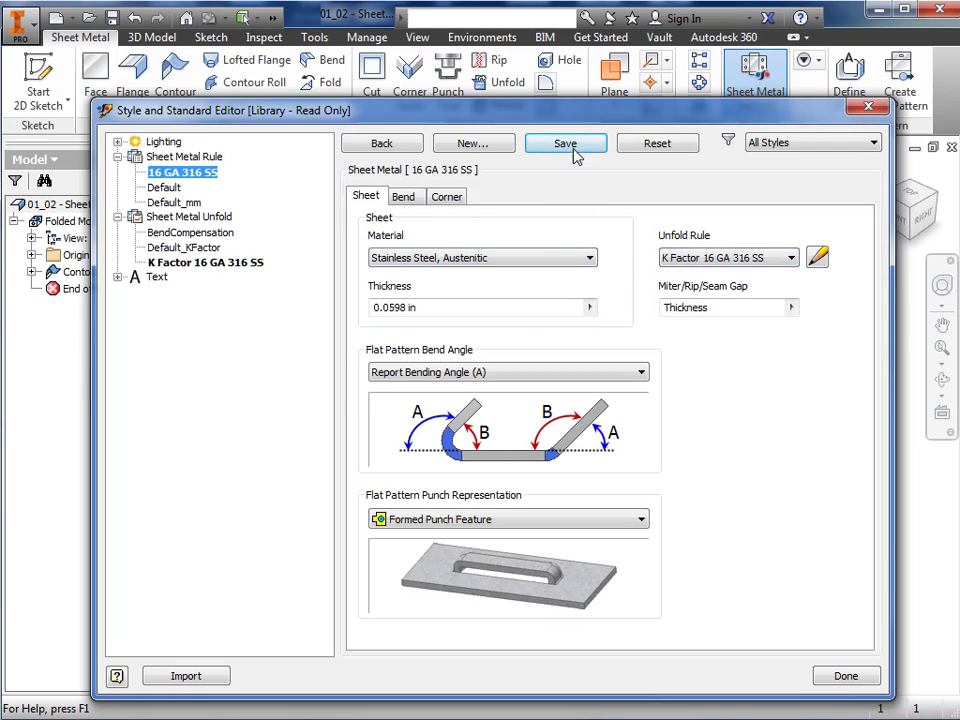
click(574, 149)
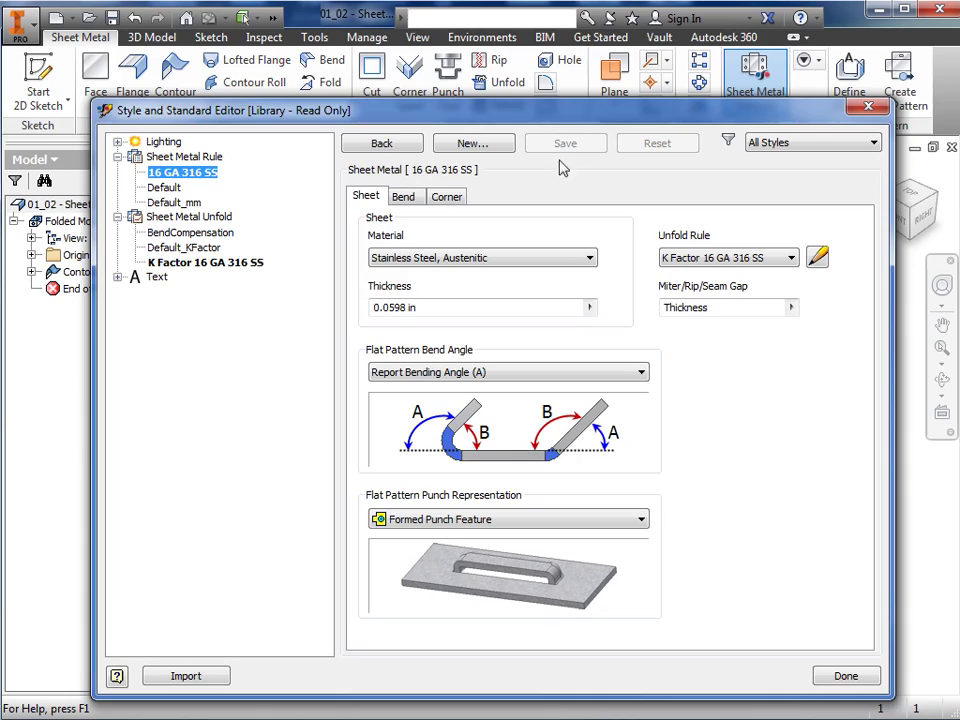
click(168, 189)
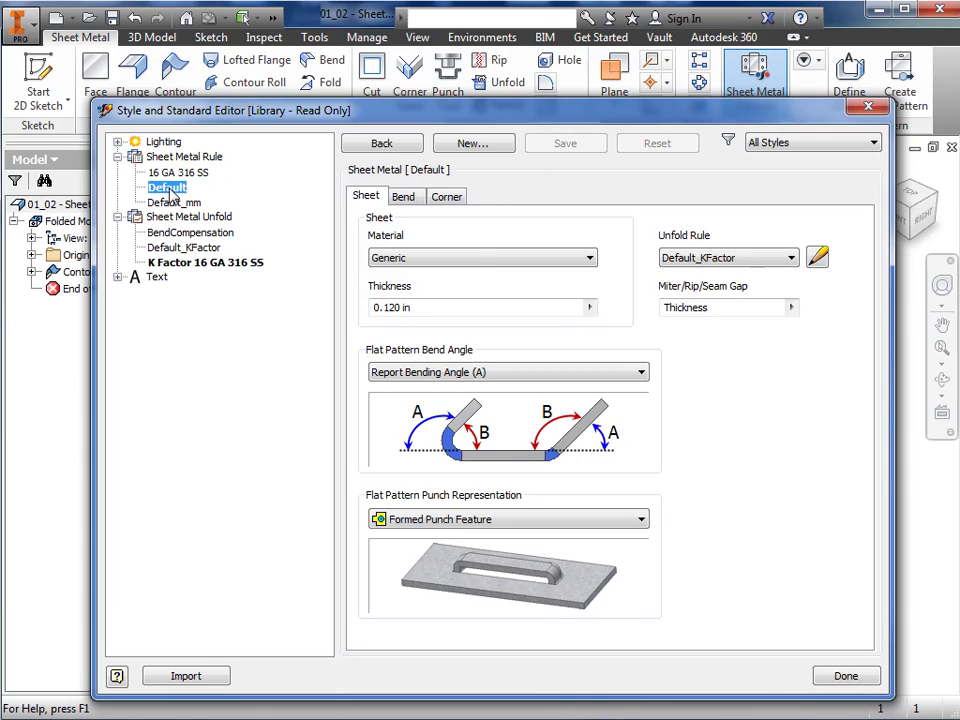
click(818, 677)
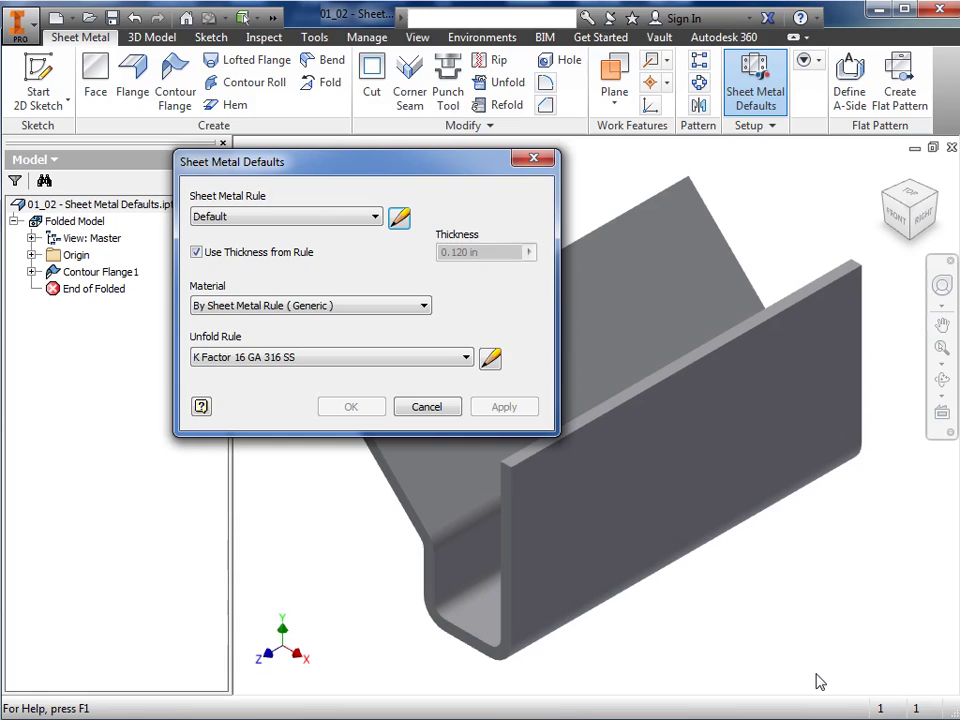
Choose 16 GA 316 SS as the part's sheet metal rule and apply it.
click(362, 217)
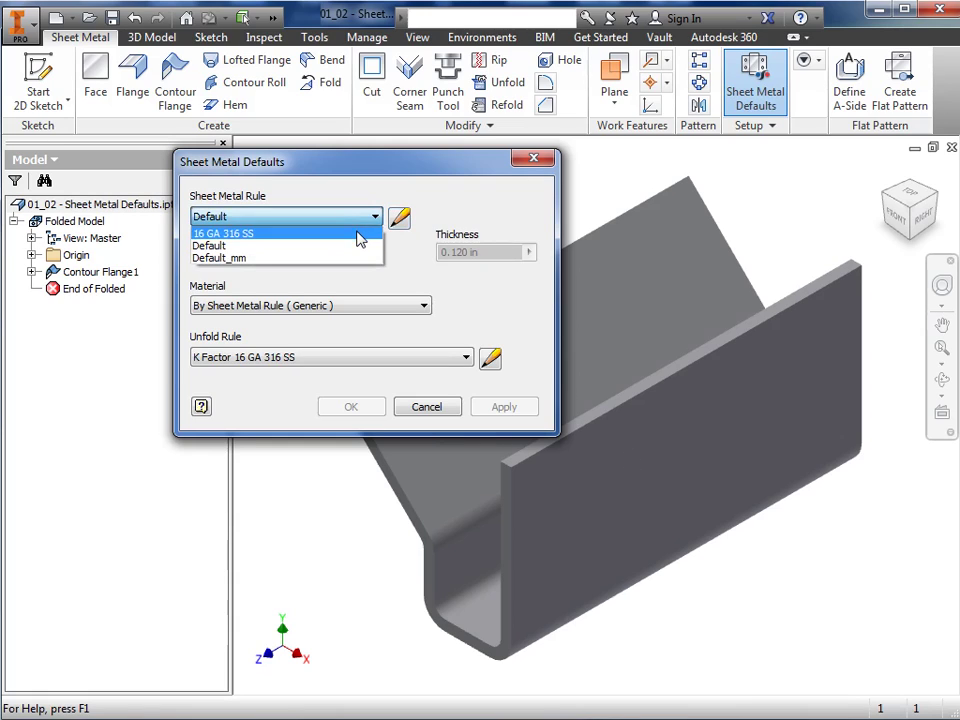
click(360, 234)
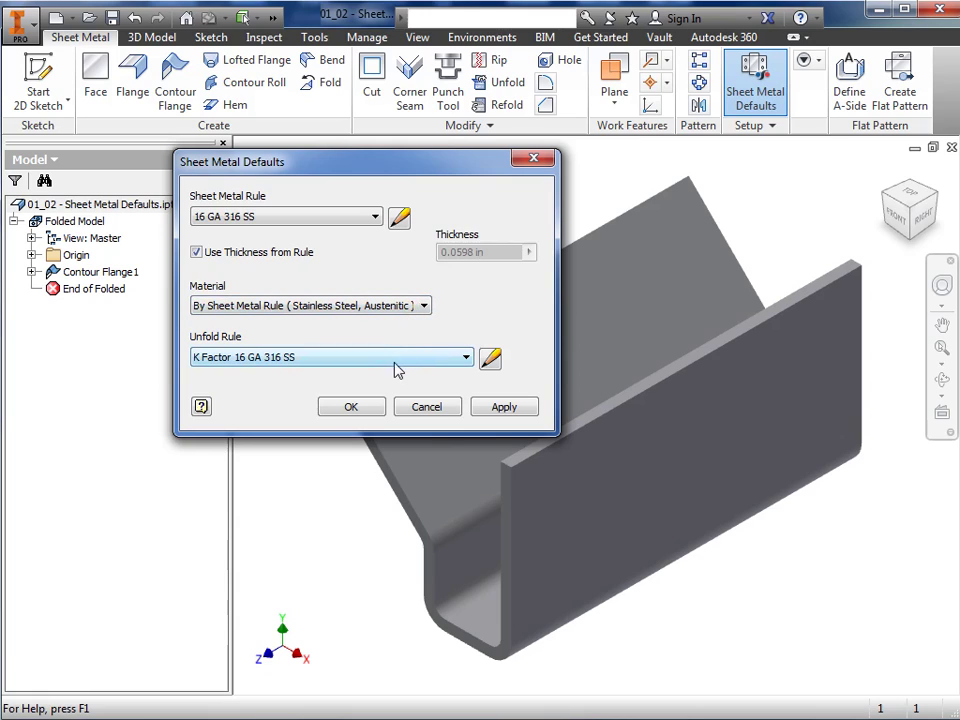
click(350, 407)
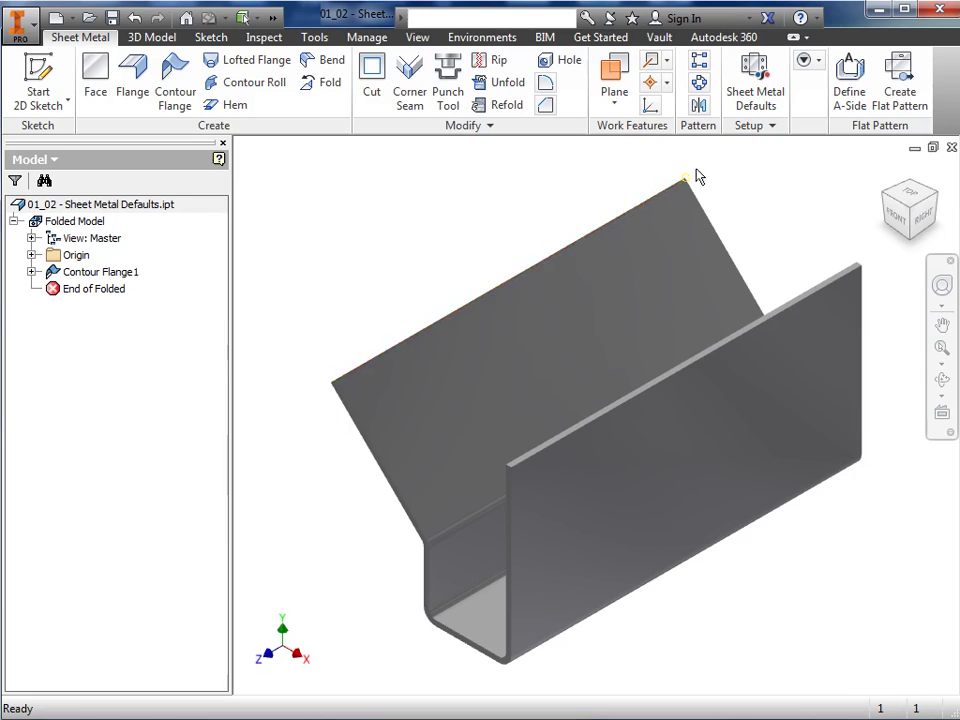
From Sheet Metal Defaults' style editor, purge 16 GA 316 SS with its sub-styles and confirm.
click(754, 100)
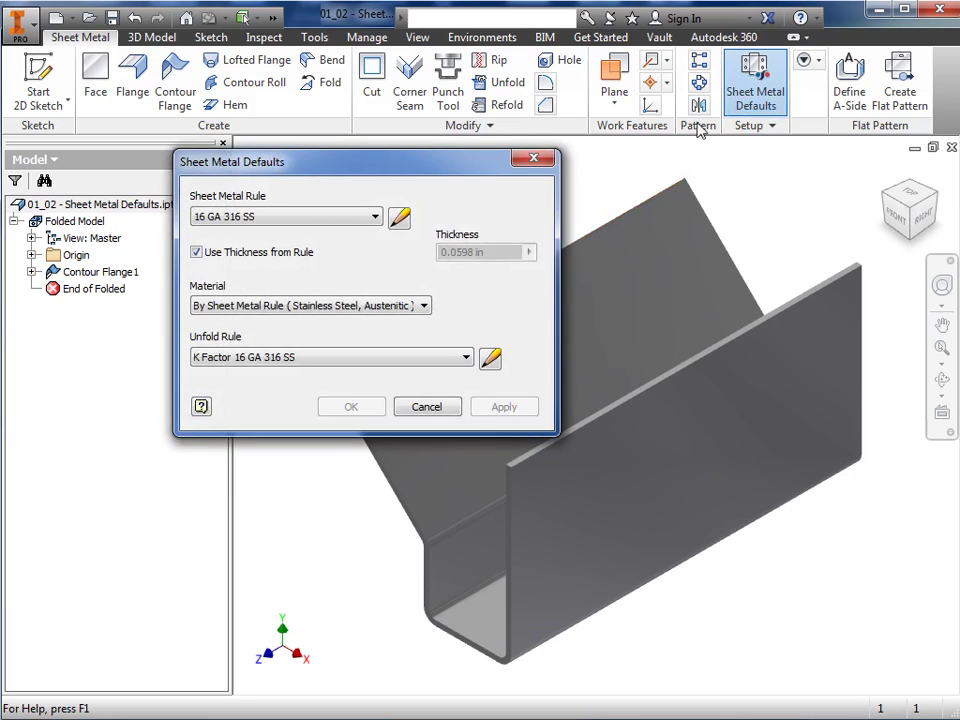
click(398, 218)
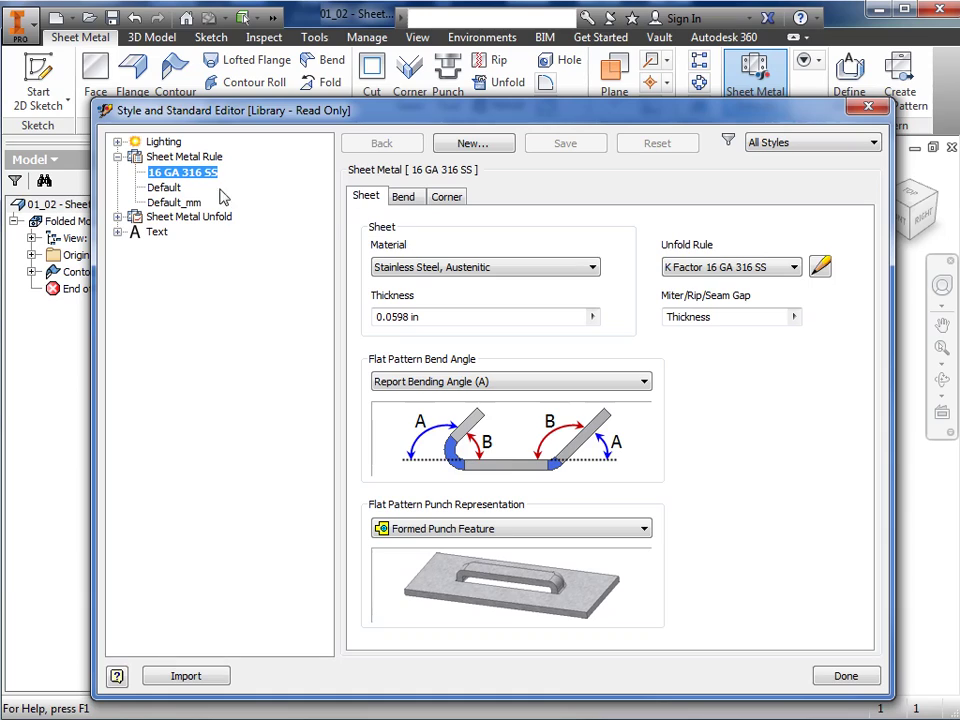
click(167, 187)
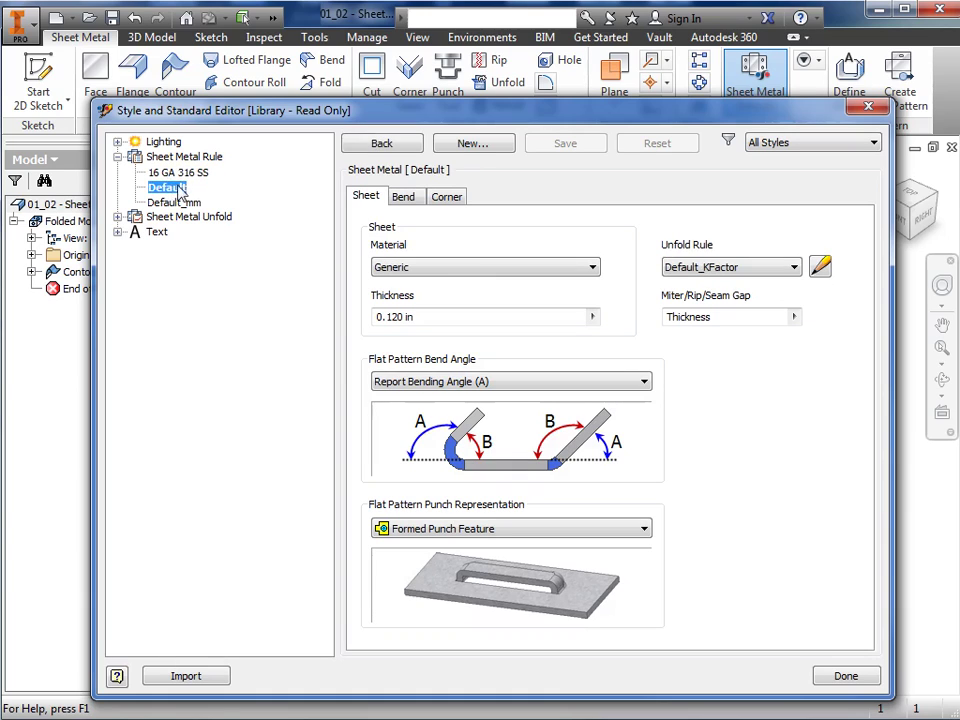
click(199, 176)
right_click(200, 176)
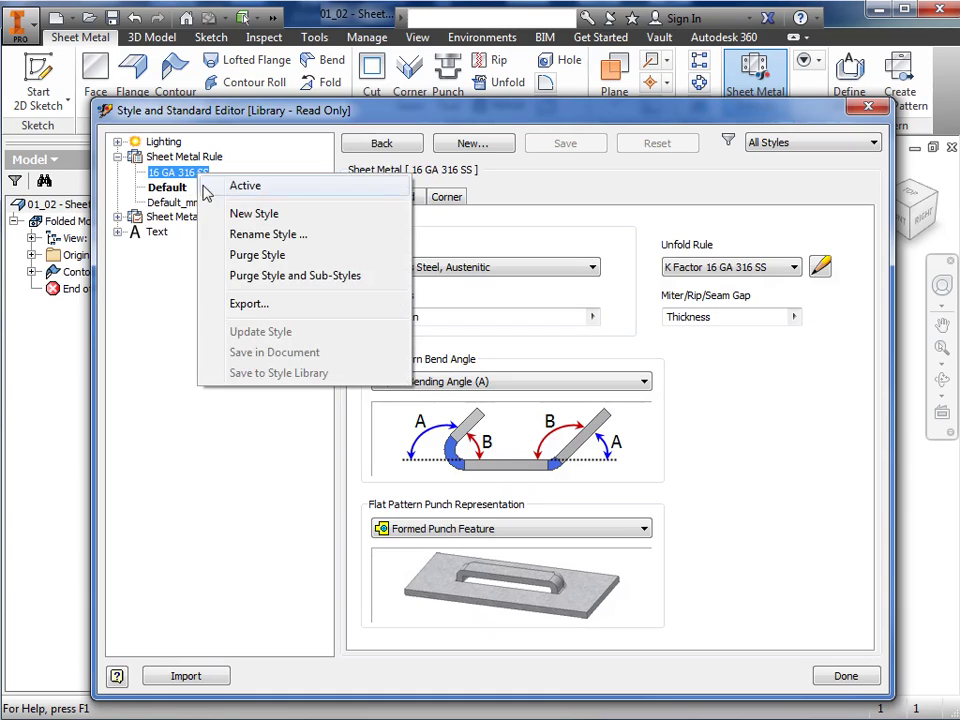
click(218, 277)
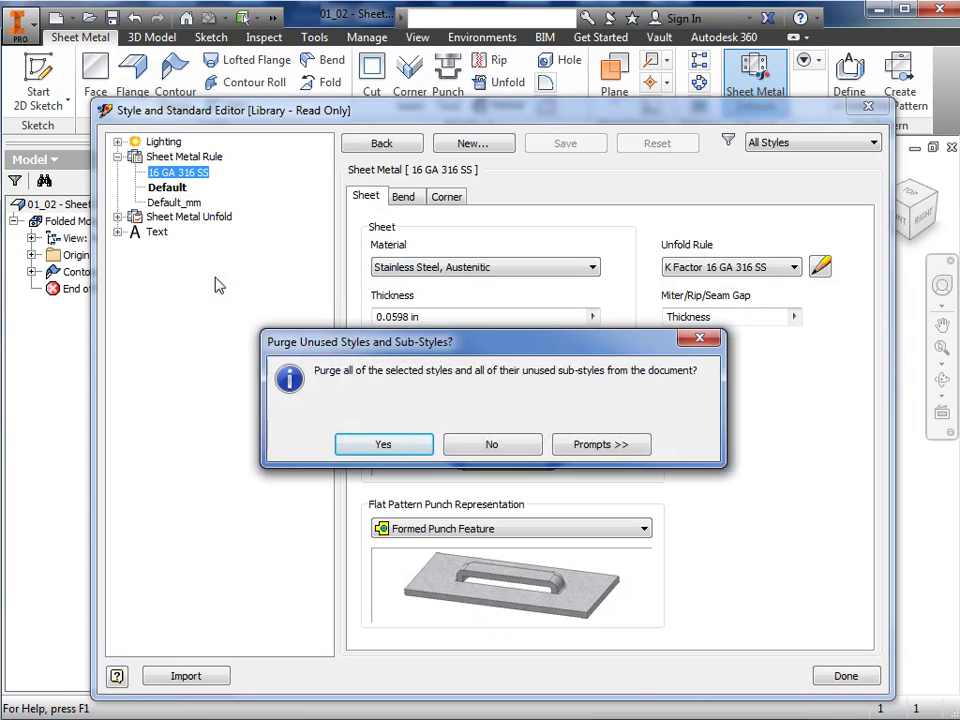
click(343, 444)
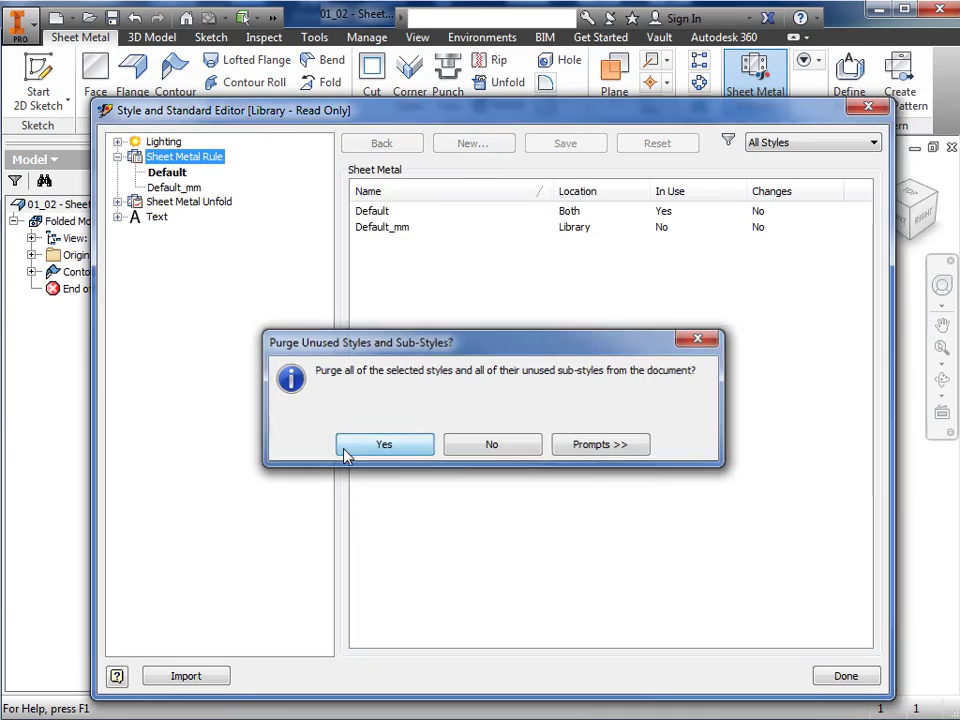